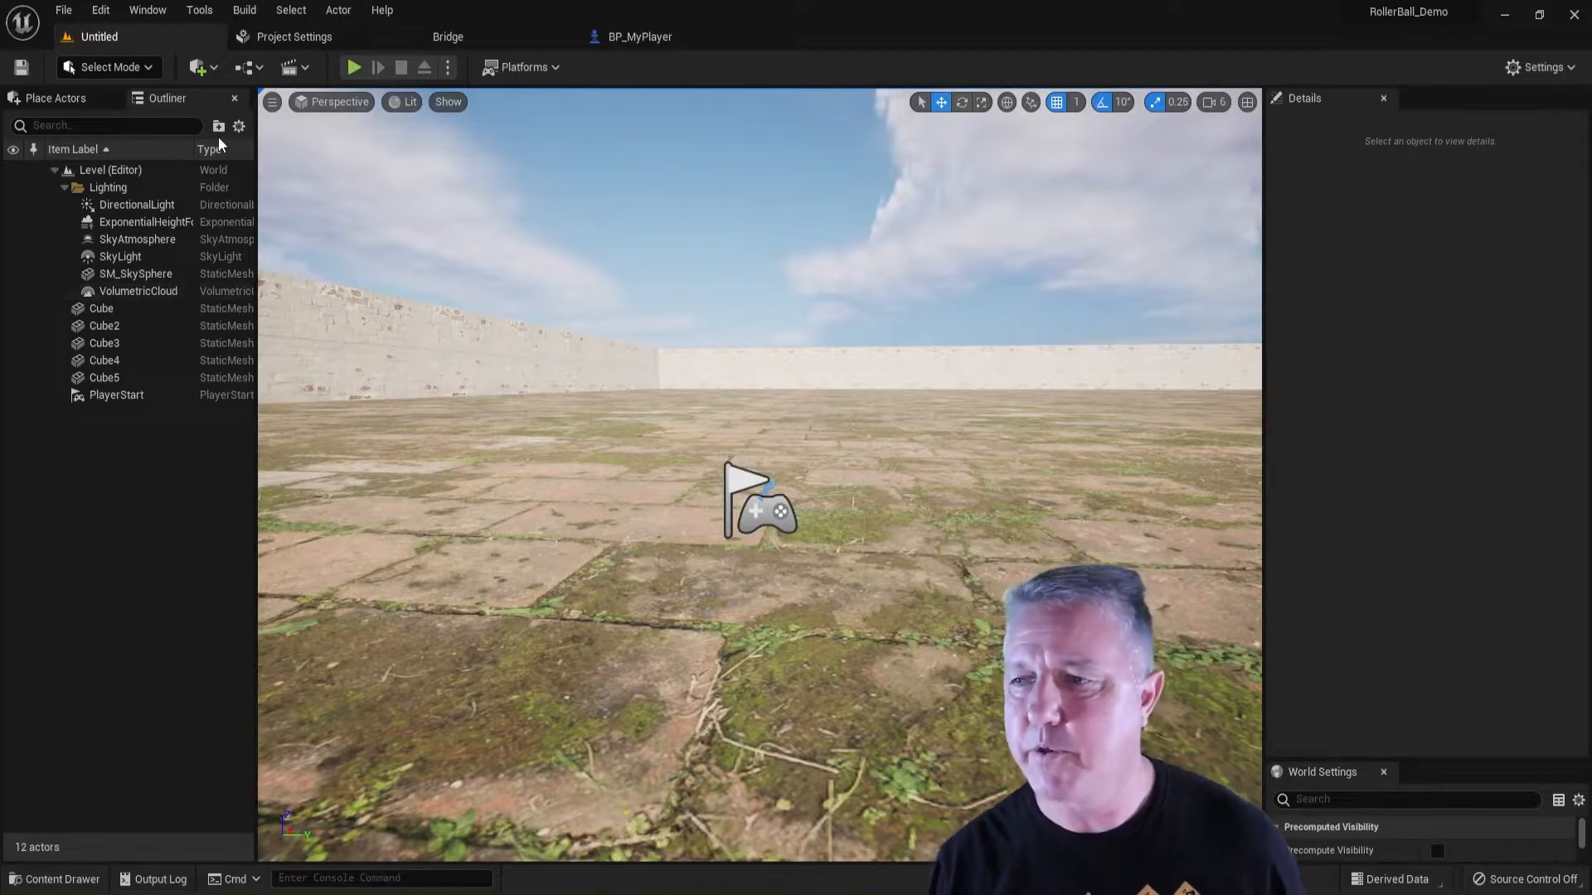
Open the BP_MyPlayer blueprint and check which static mesh the Player component uses
left_click(665, 38)
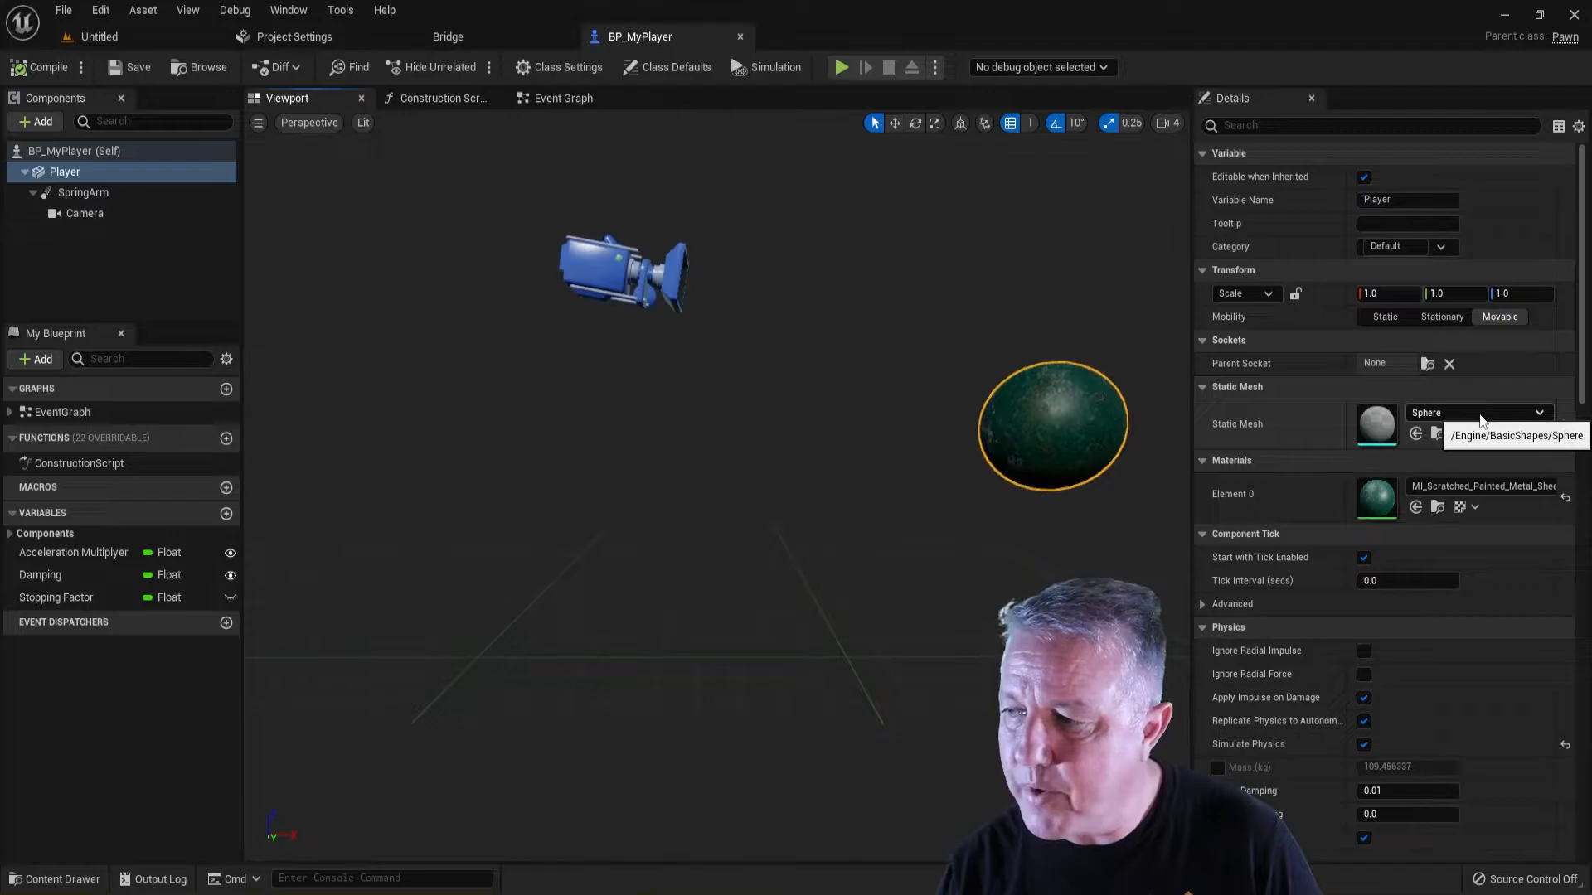
left_click(1539, 414)
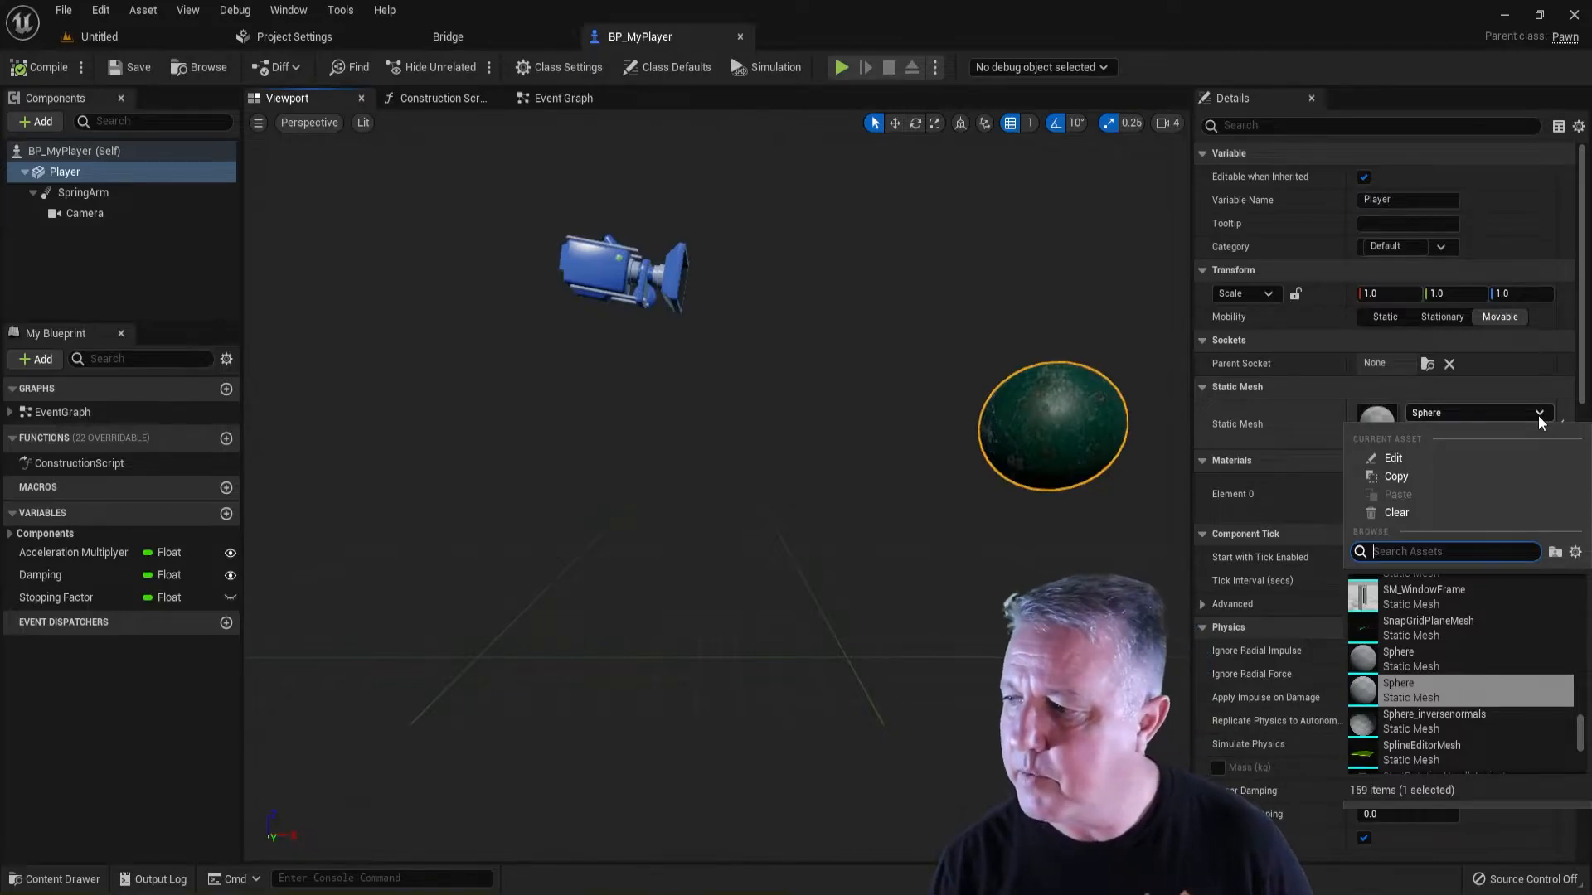
left_click(1489, 388)
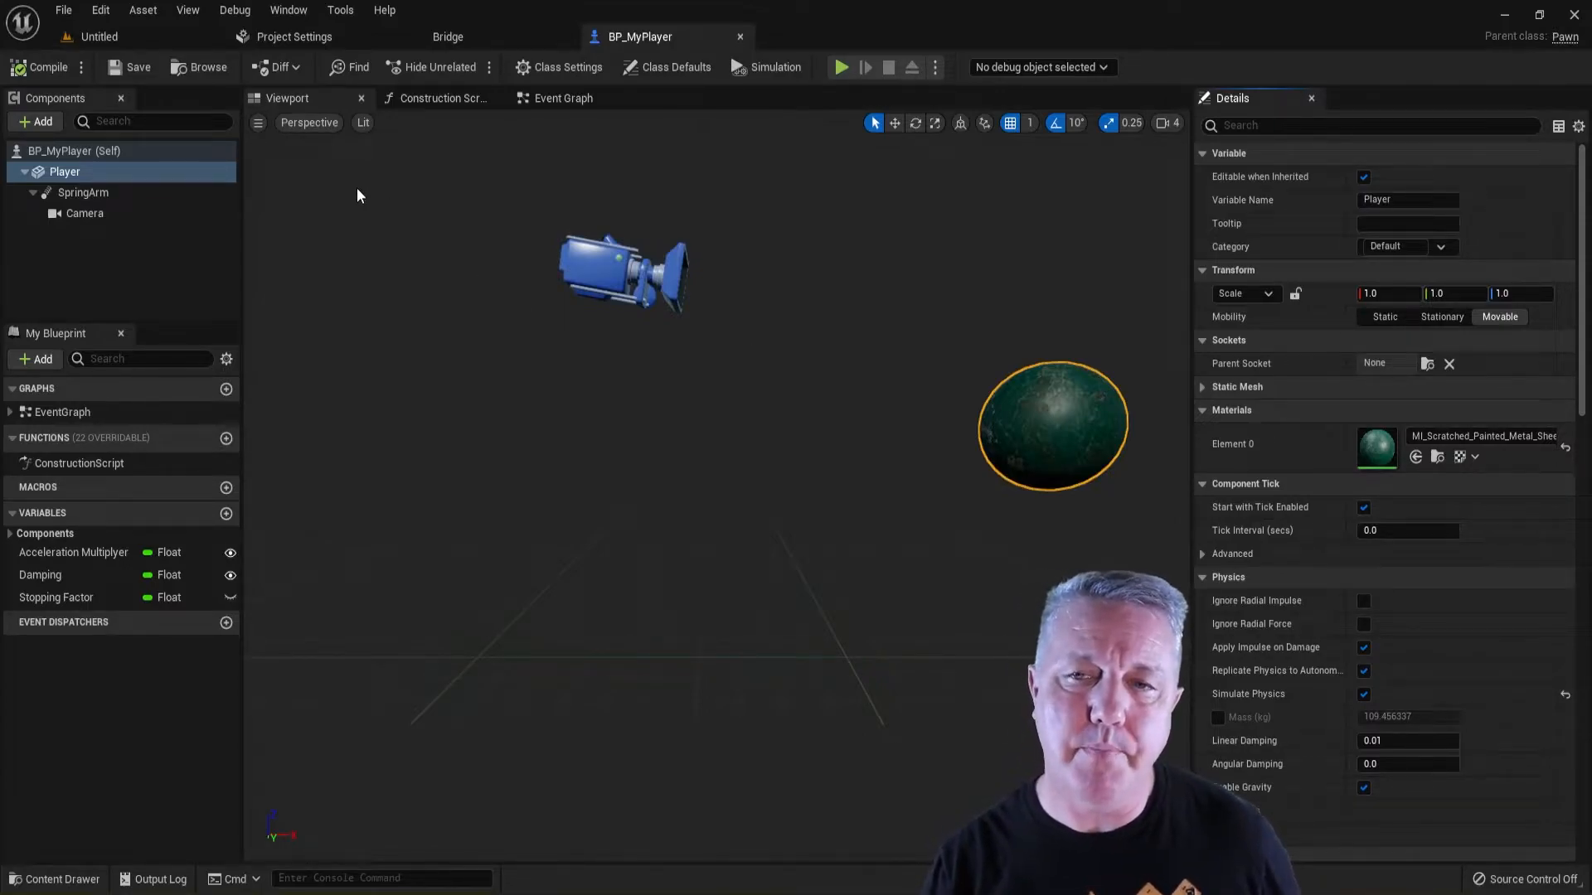
Show the blueprint viewport in the Right orthographic view and inspect the SpringArm's origin relative to the ball
left_click(313, 129)
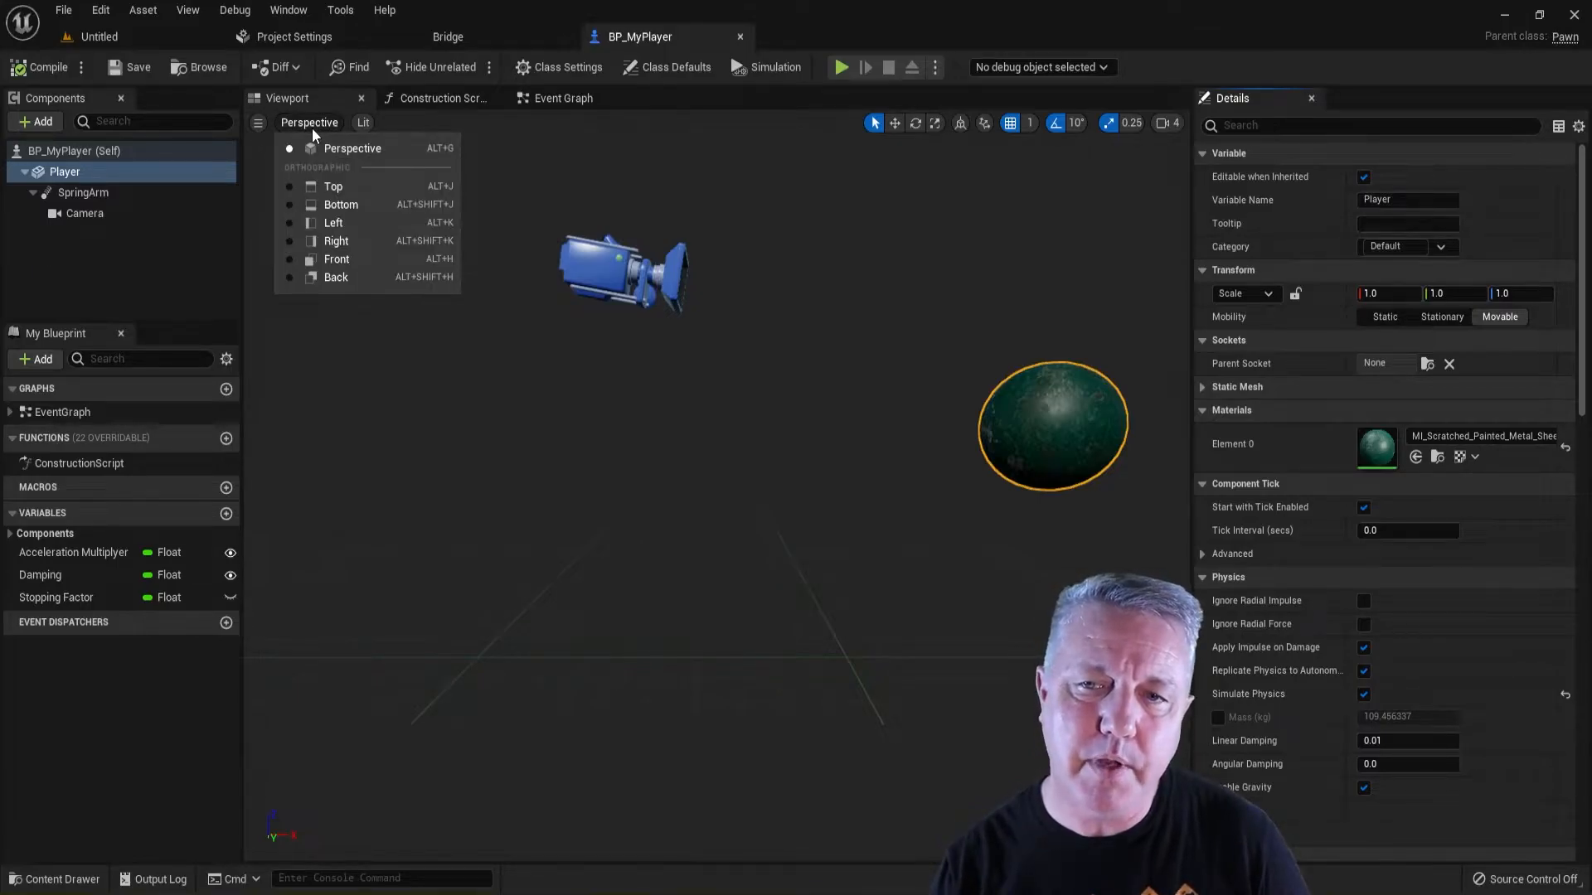
left_click(291, 241)
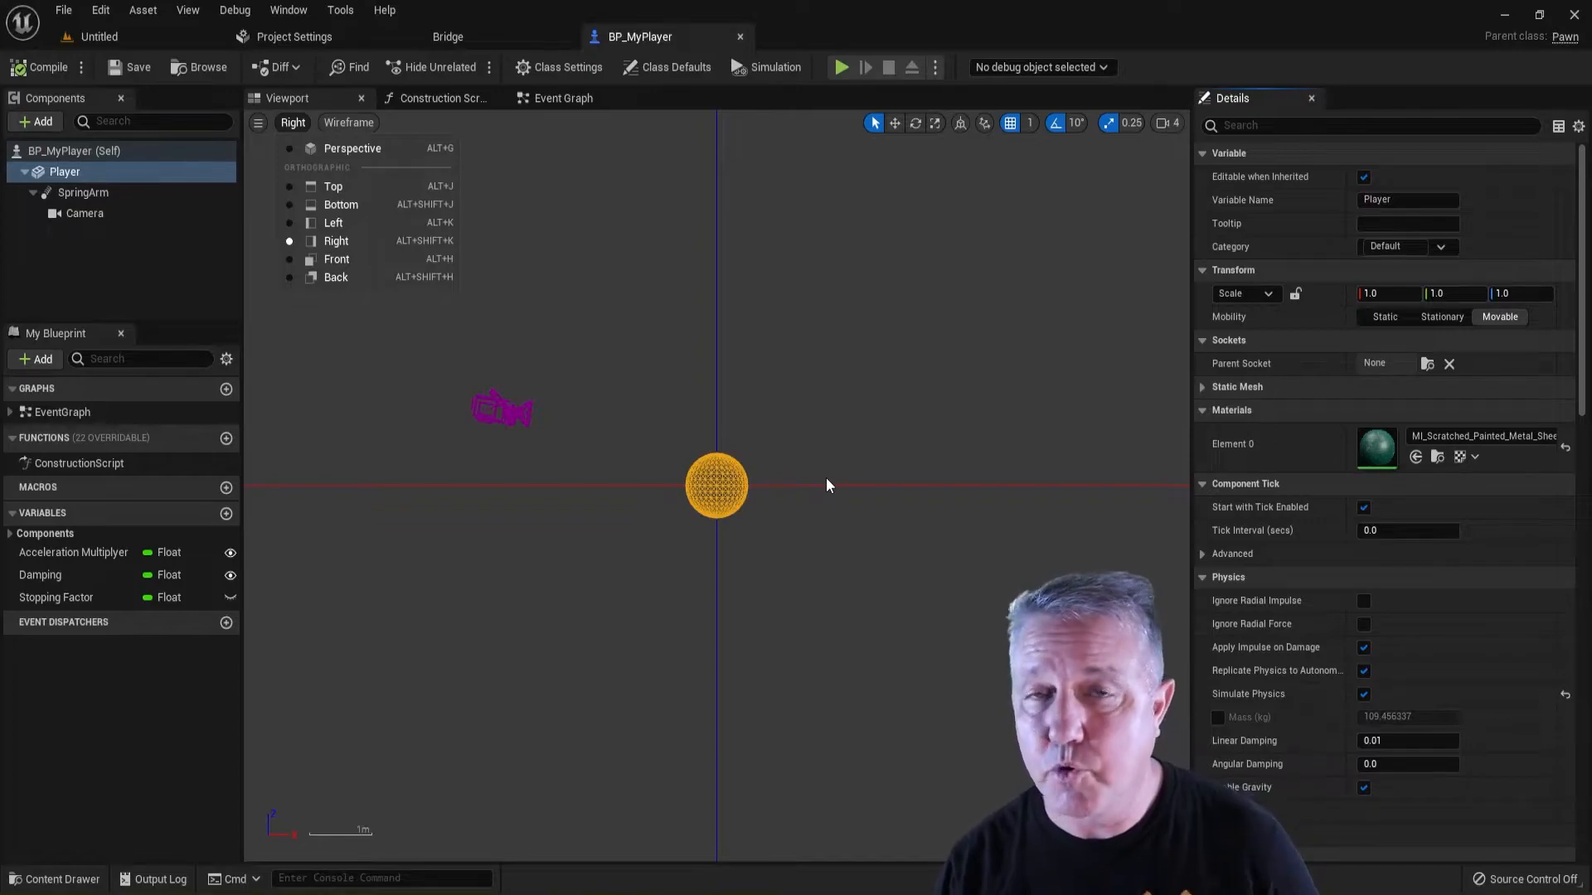
left_click(93, 192)
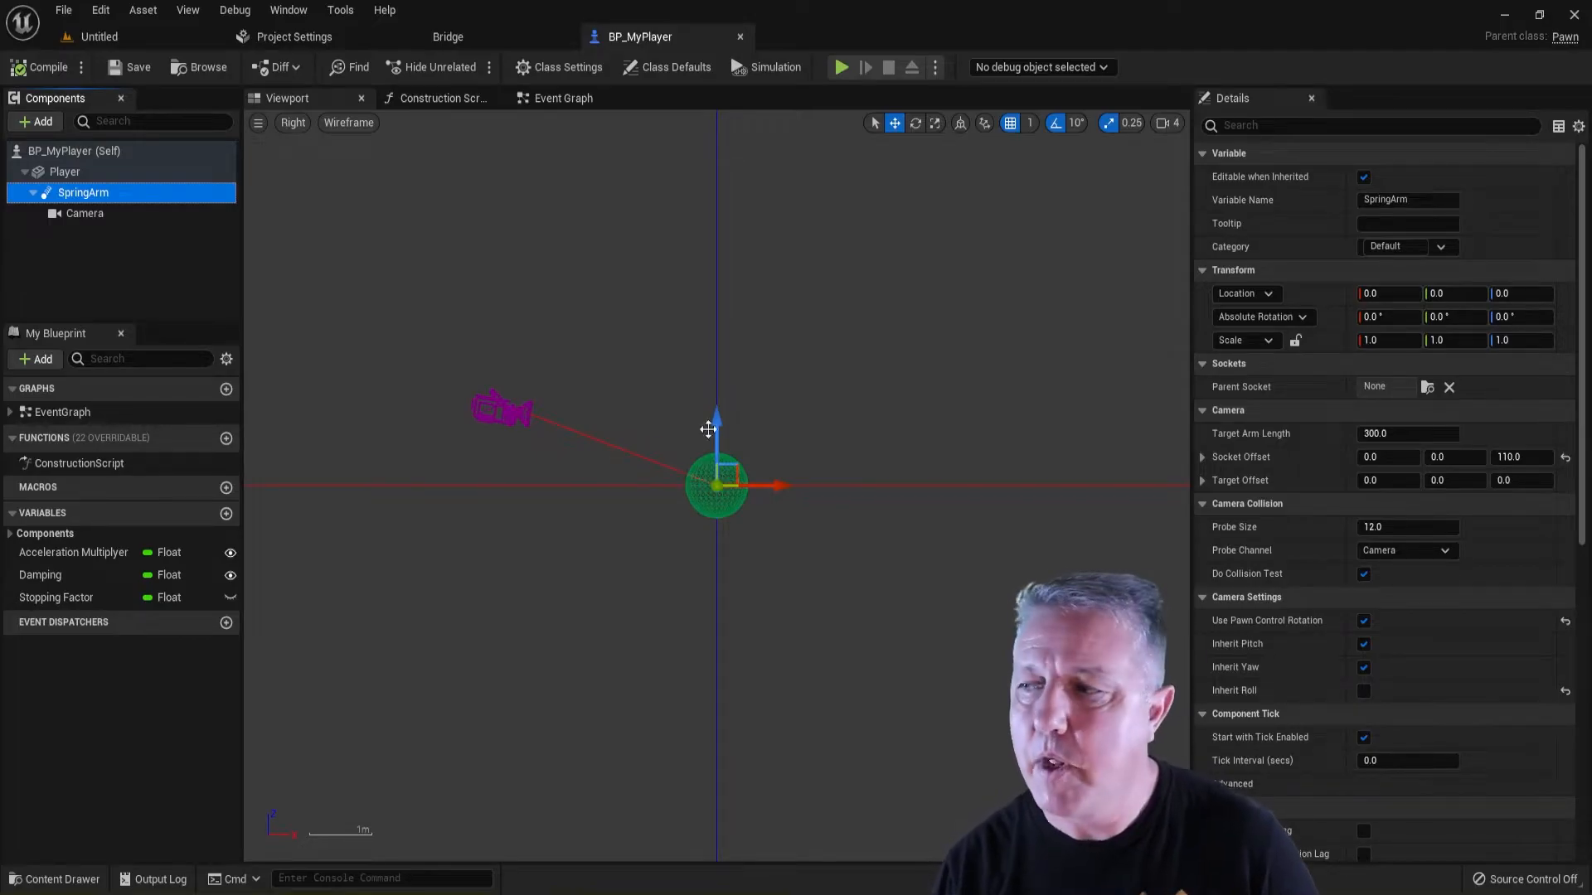
Replace the Player component's static mesh with Shape_Sphere
left_click(66, 172)
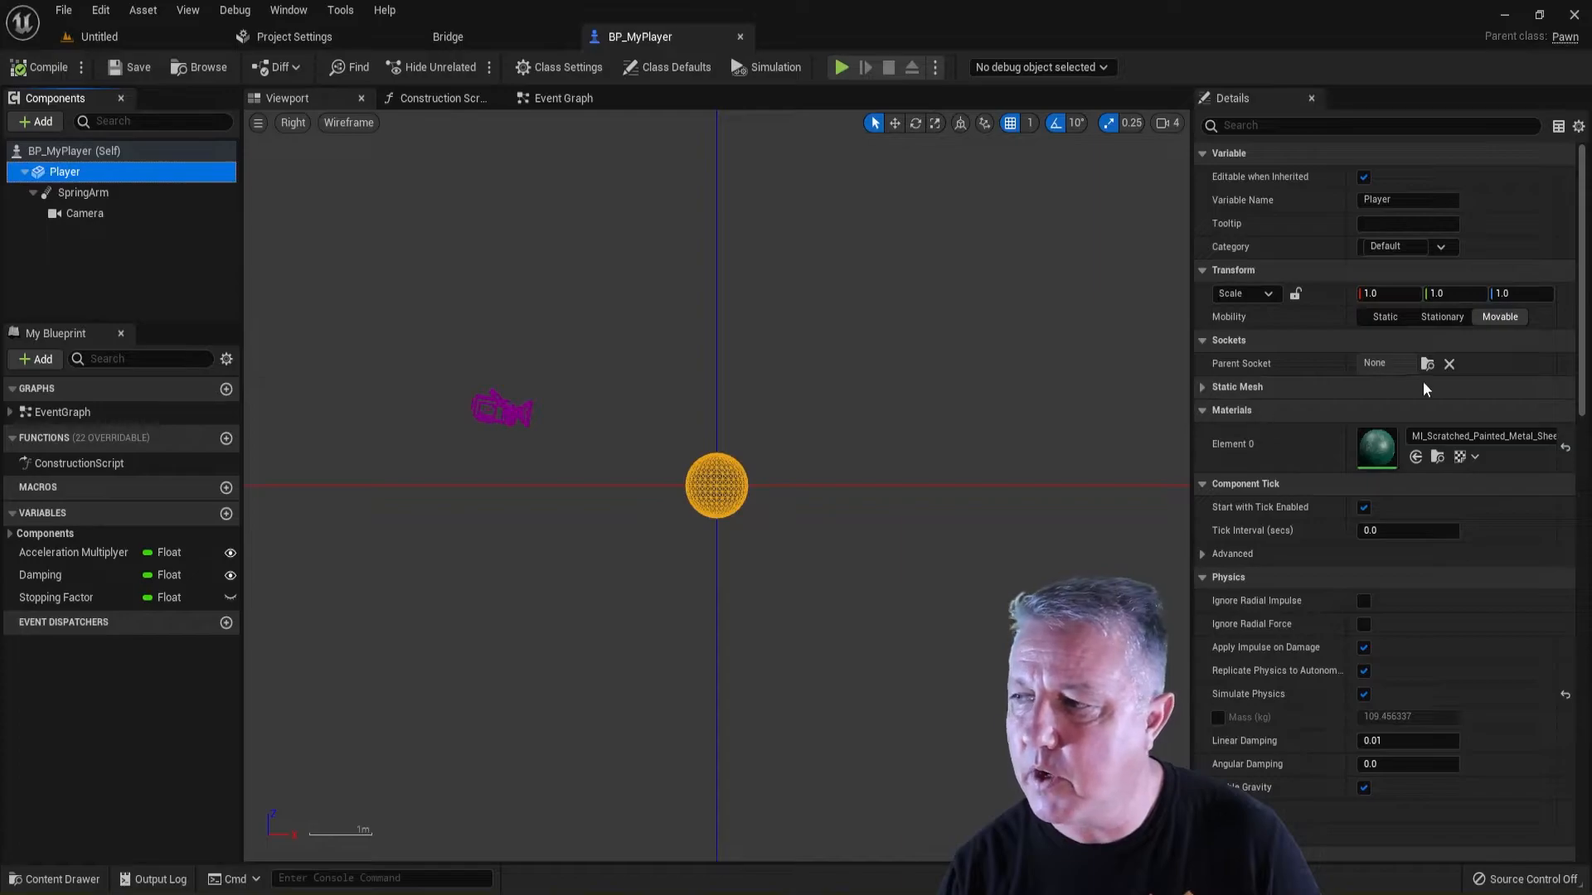
scroll(1453, 413, "down", 1)
scroll(1453, 412, "up", 1)
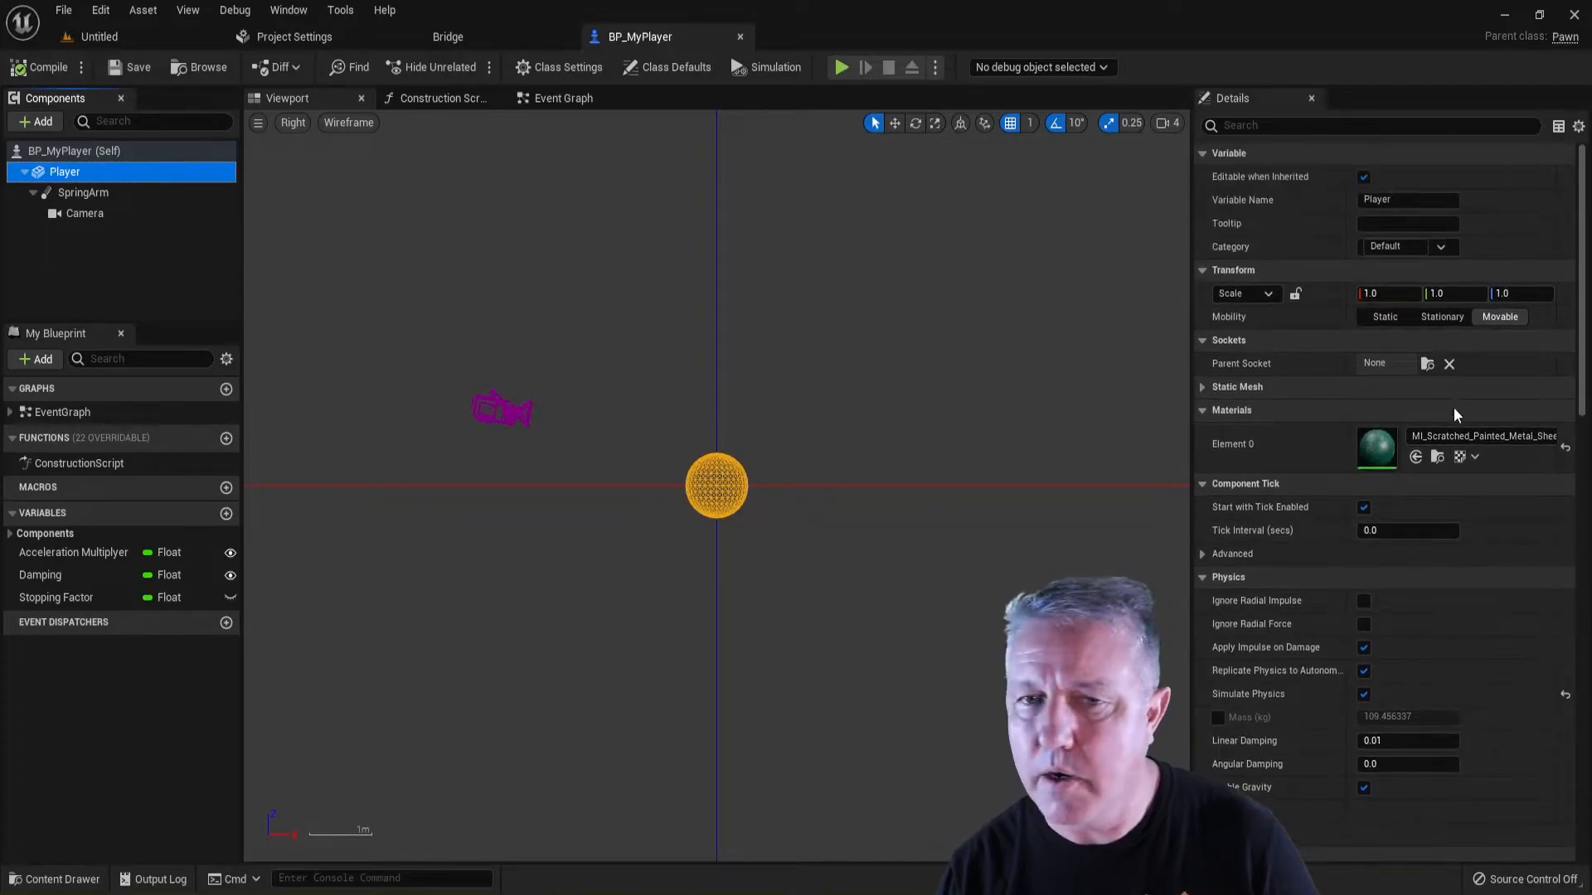
scroll(1445, 407, "down", 2)
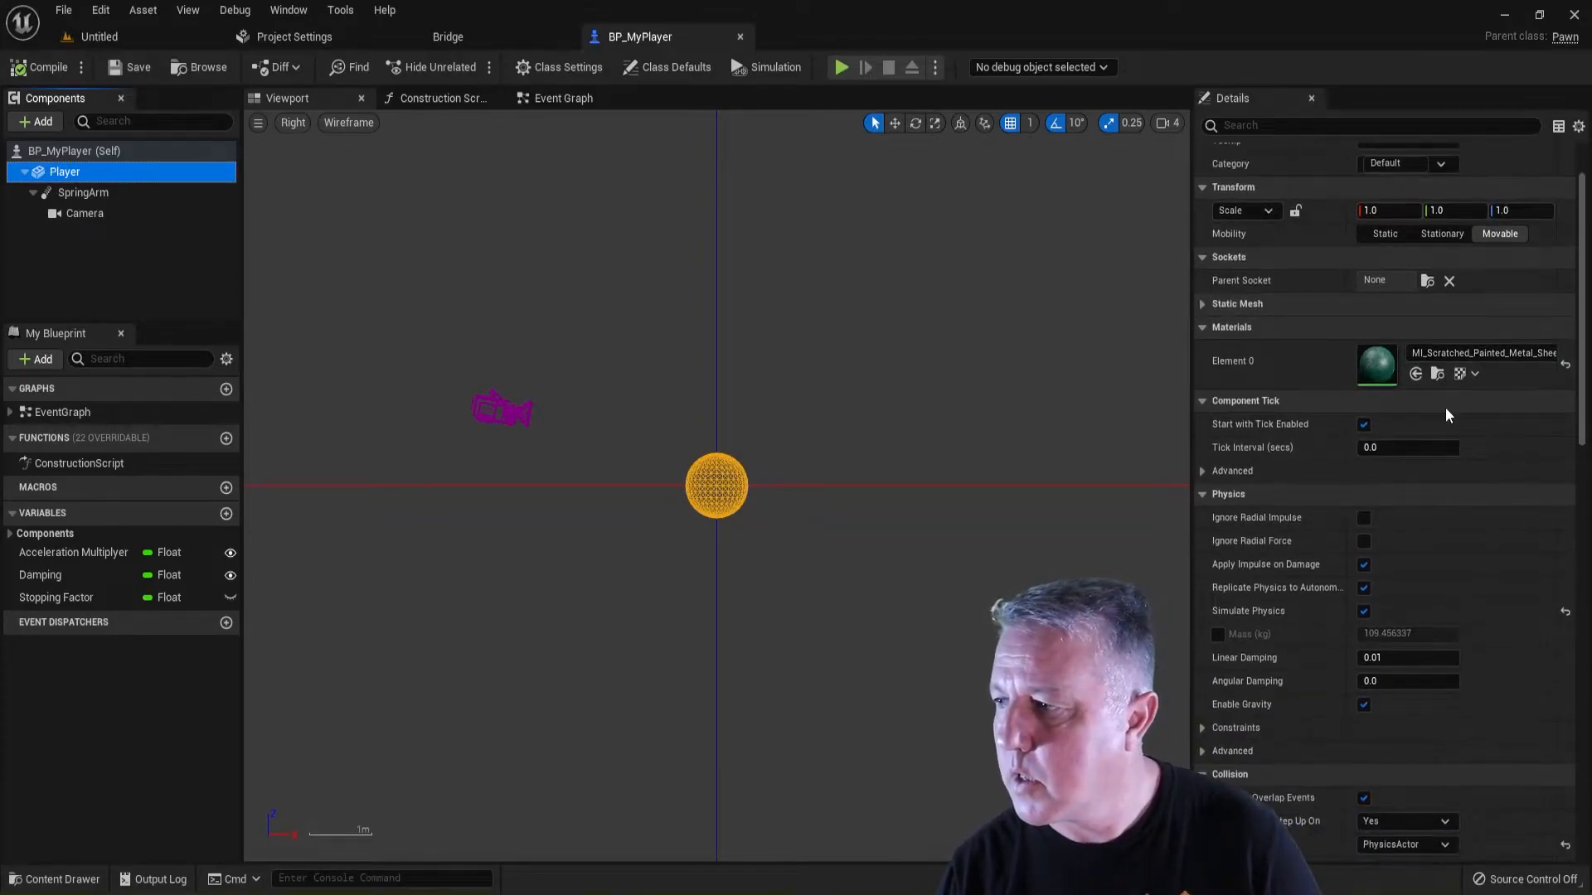
scroll(1445, 407, "up", 2)
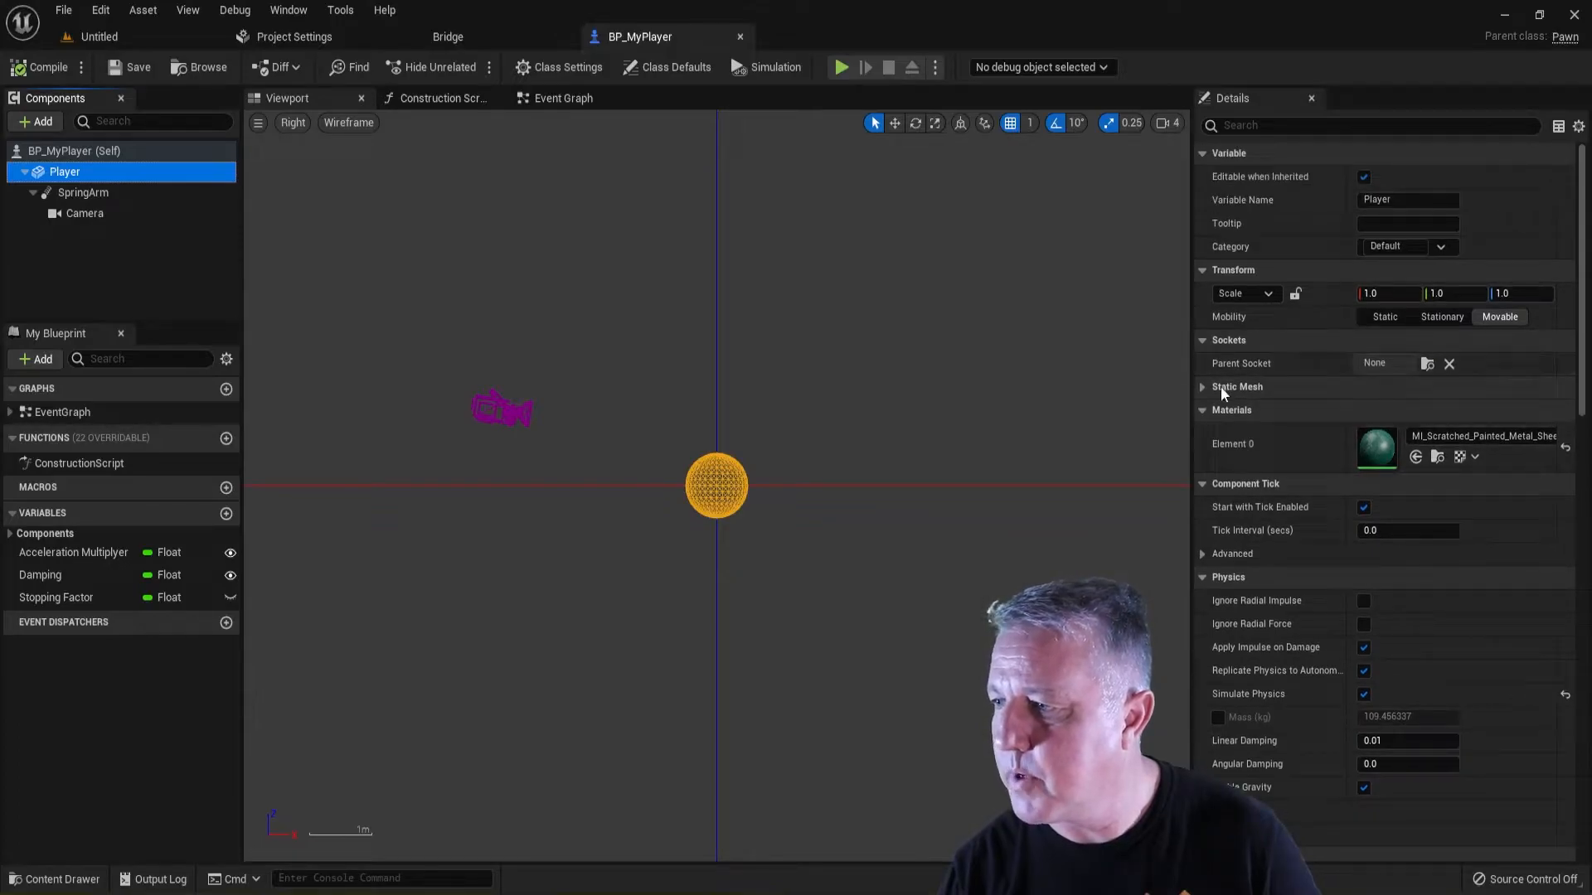
left_click(1204, 387)
left_click(1494, 412)
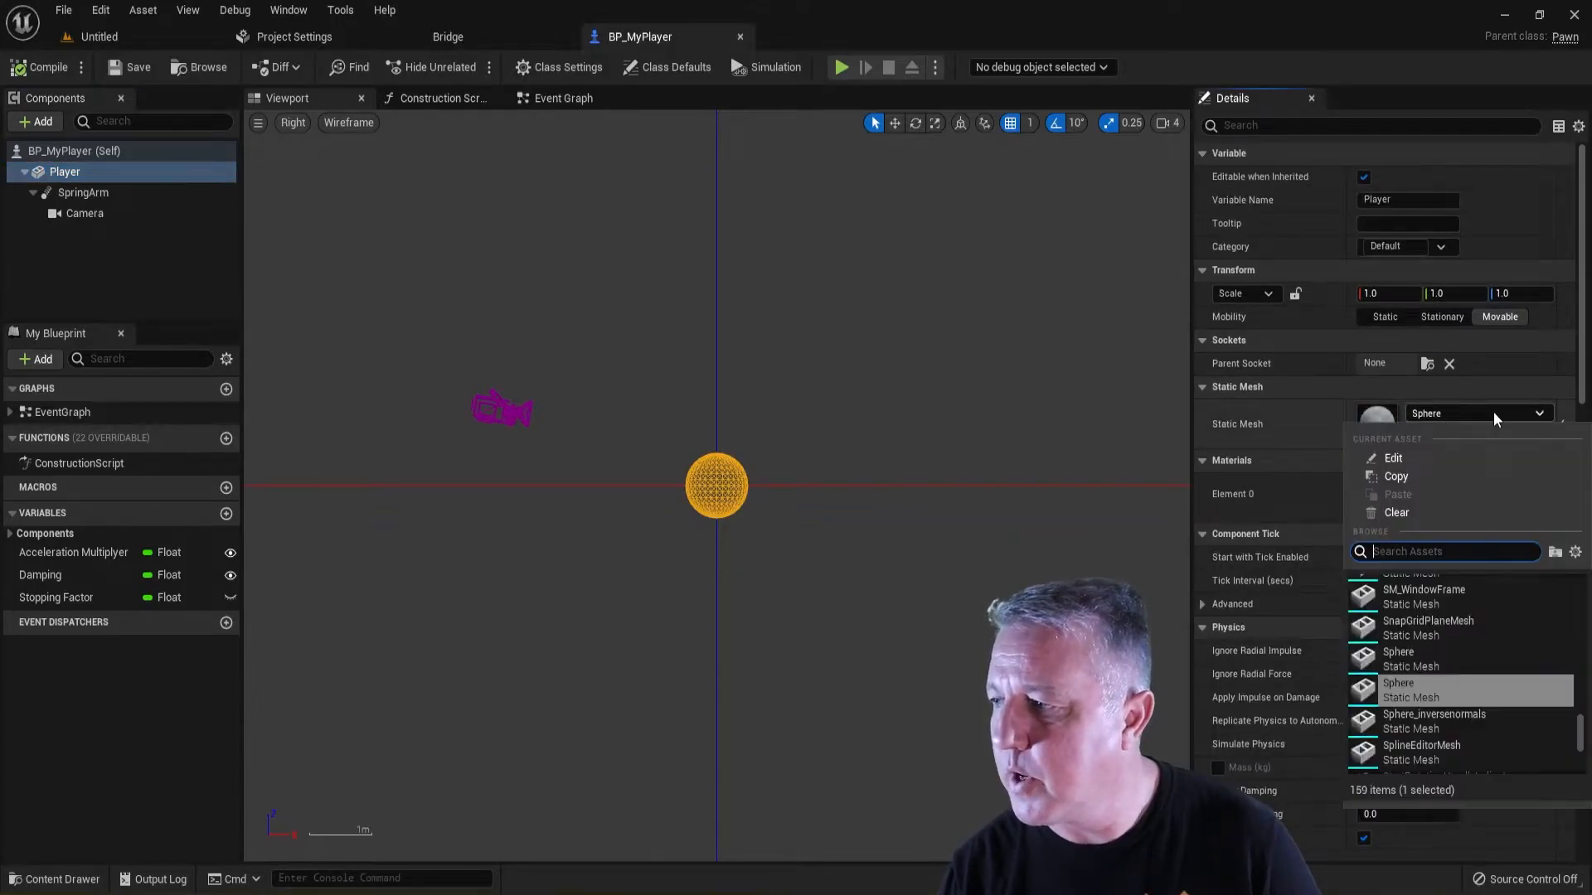
type("s")
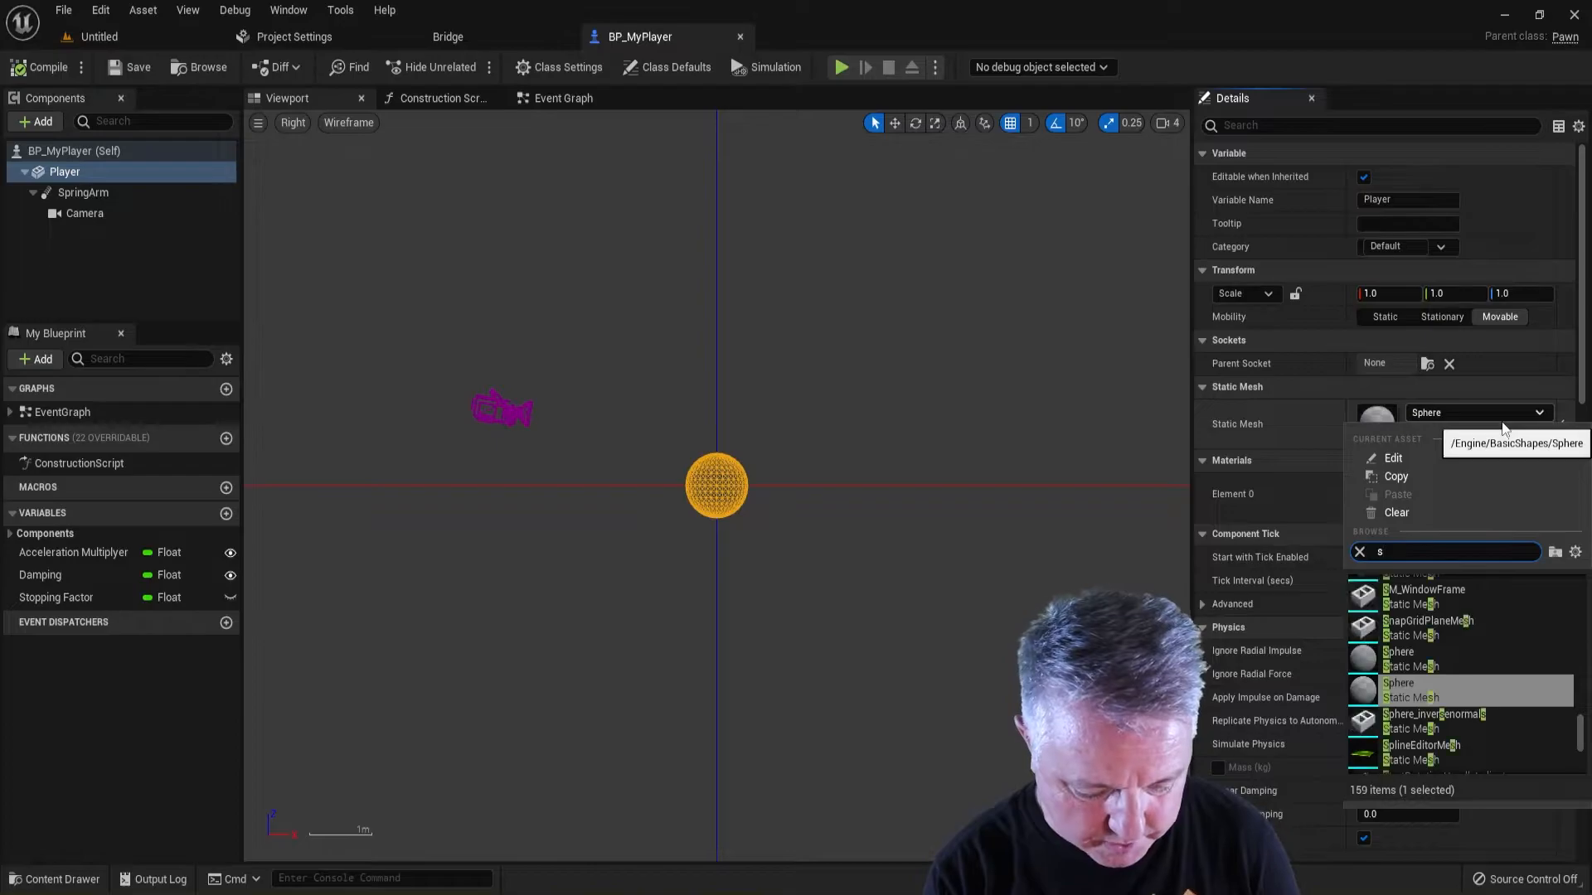
type("hape_s")
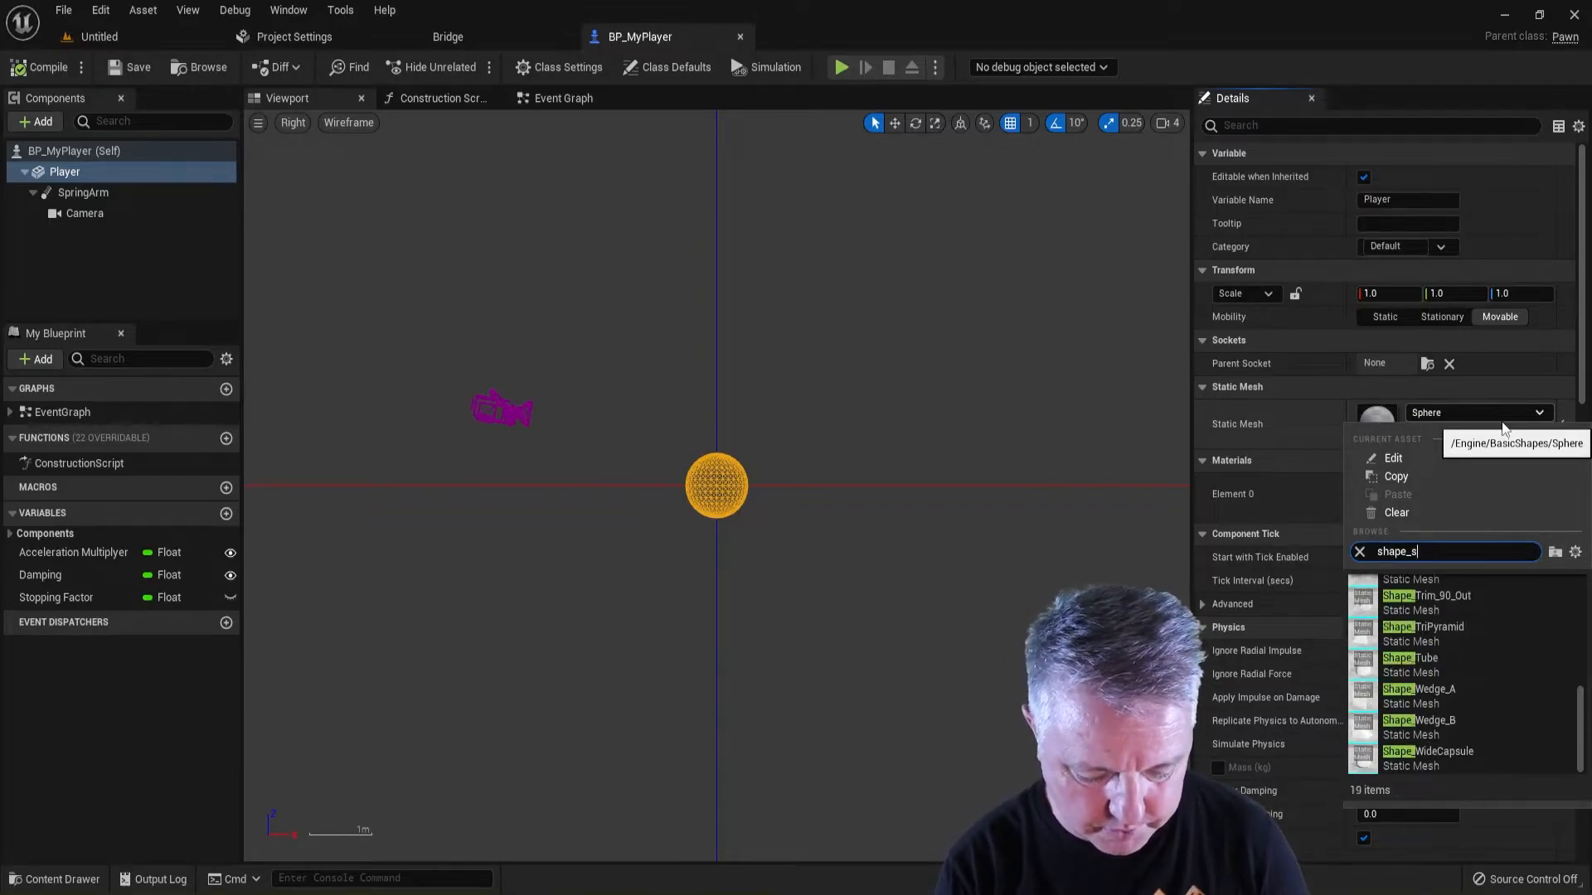
type("h")
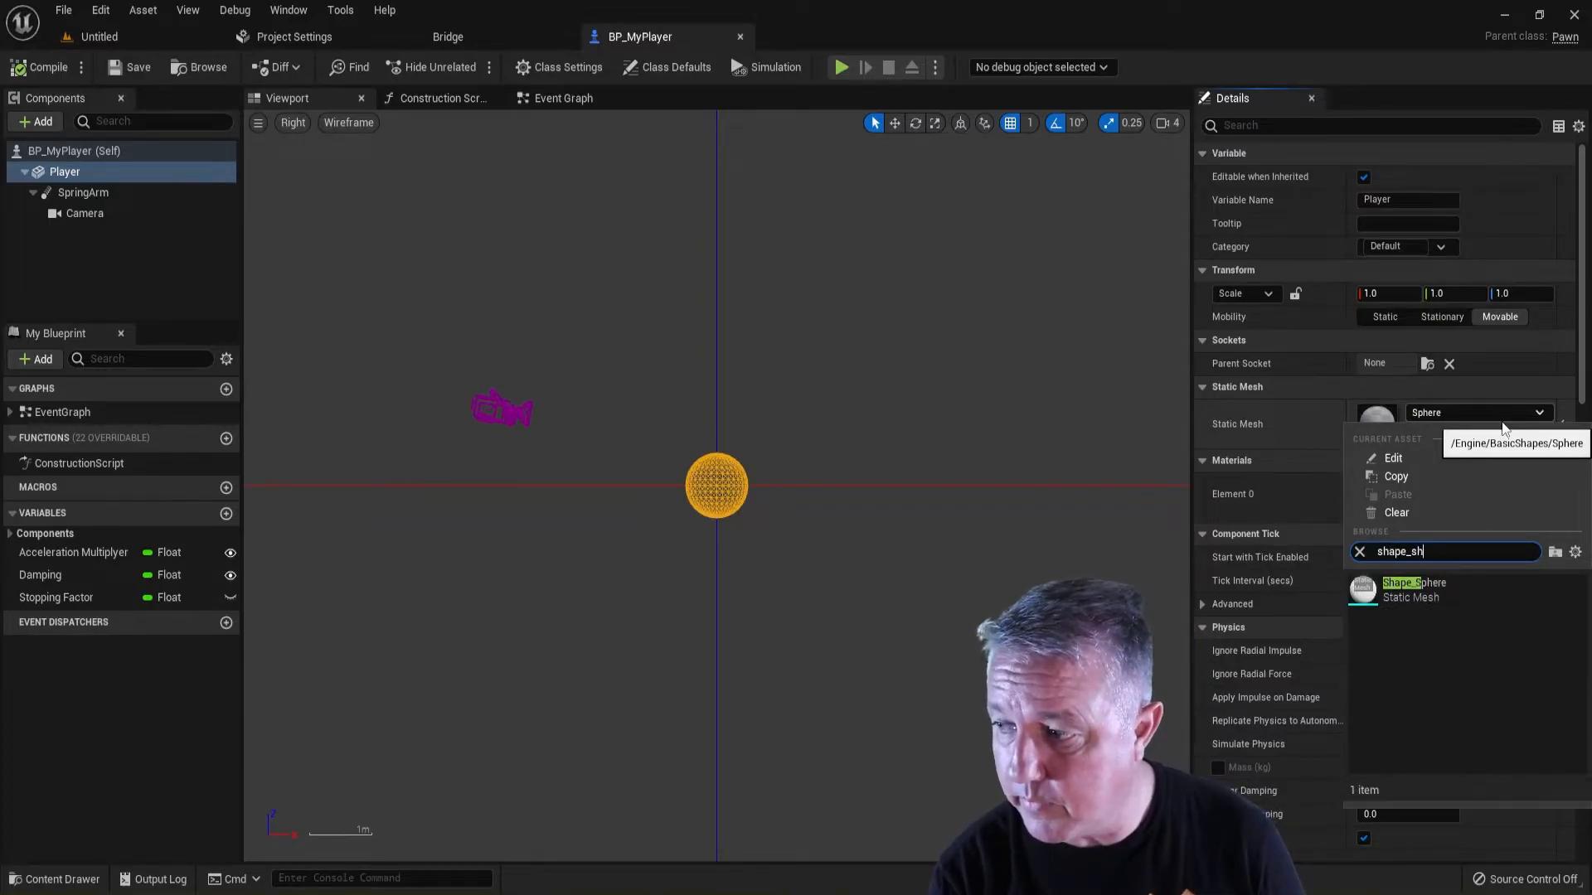
key("BackSpace")
type("p")
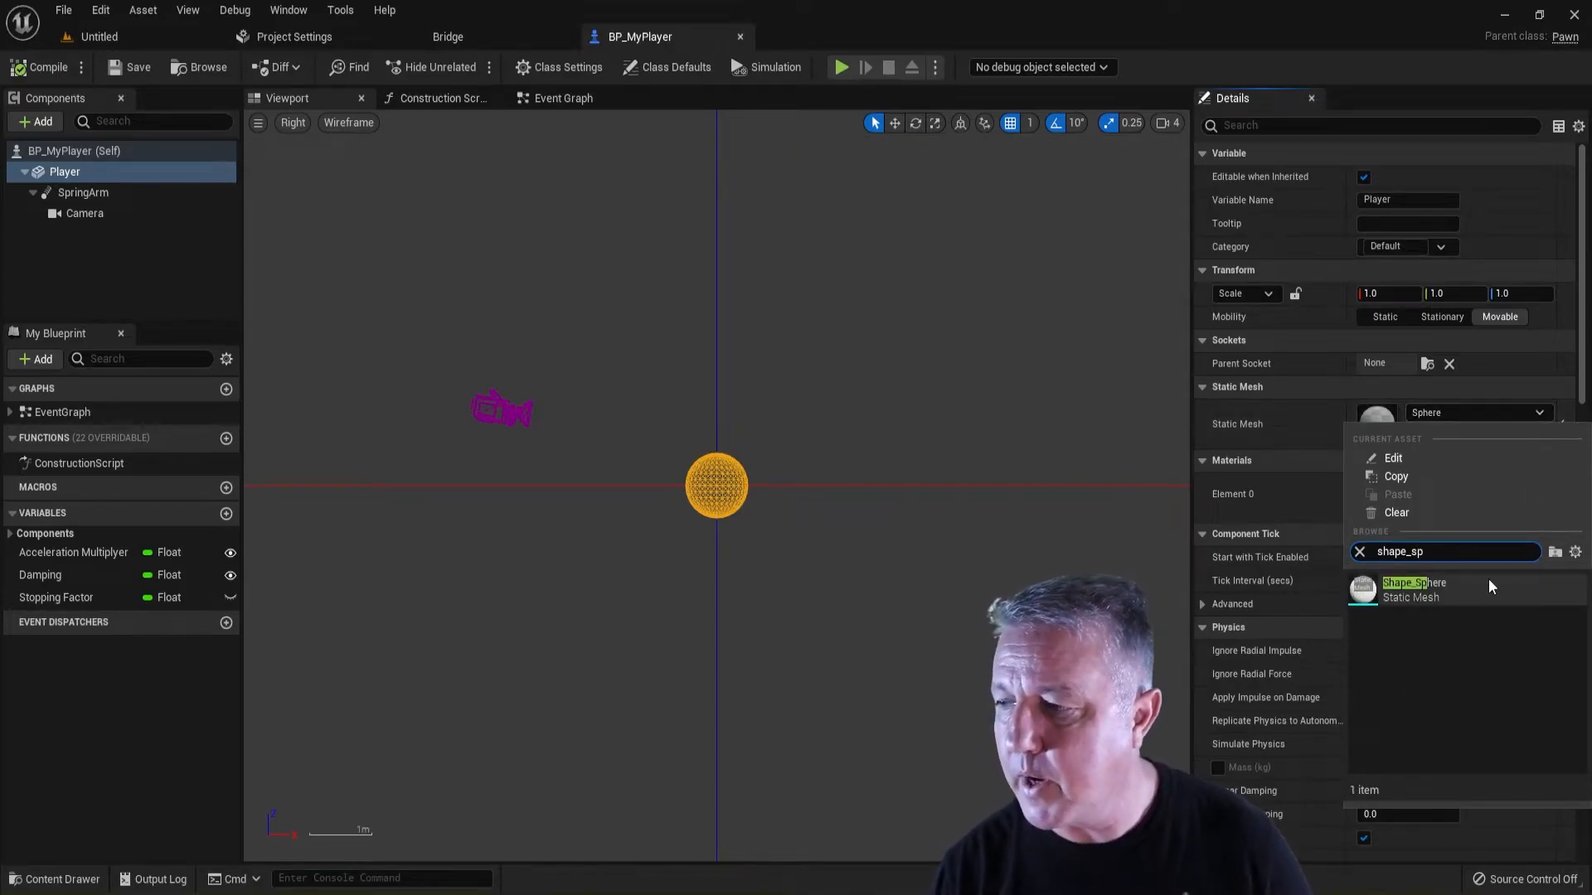
left_click(1401, 592)
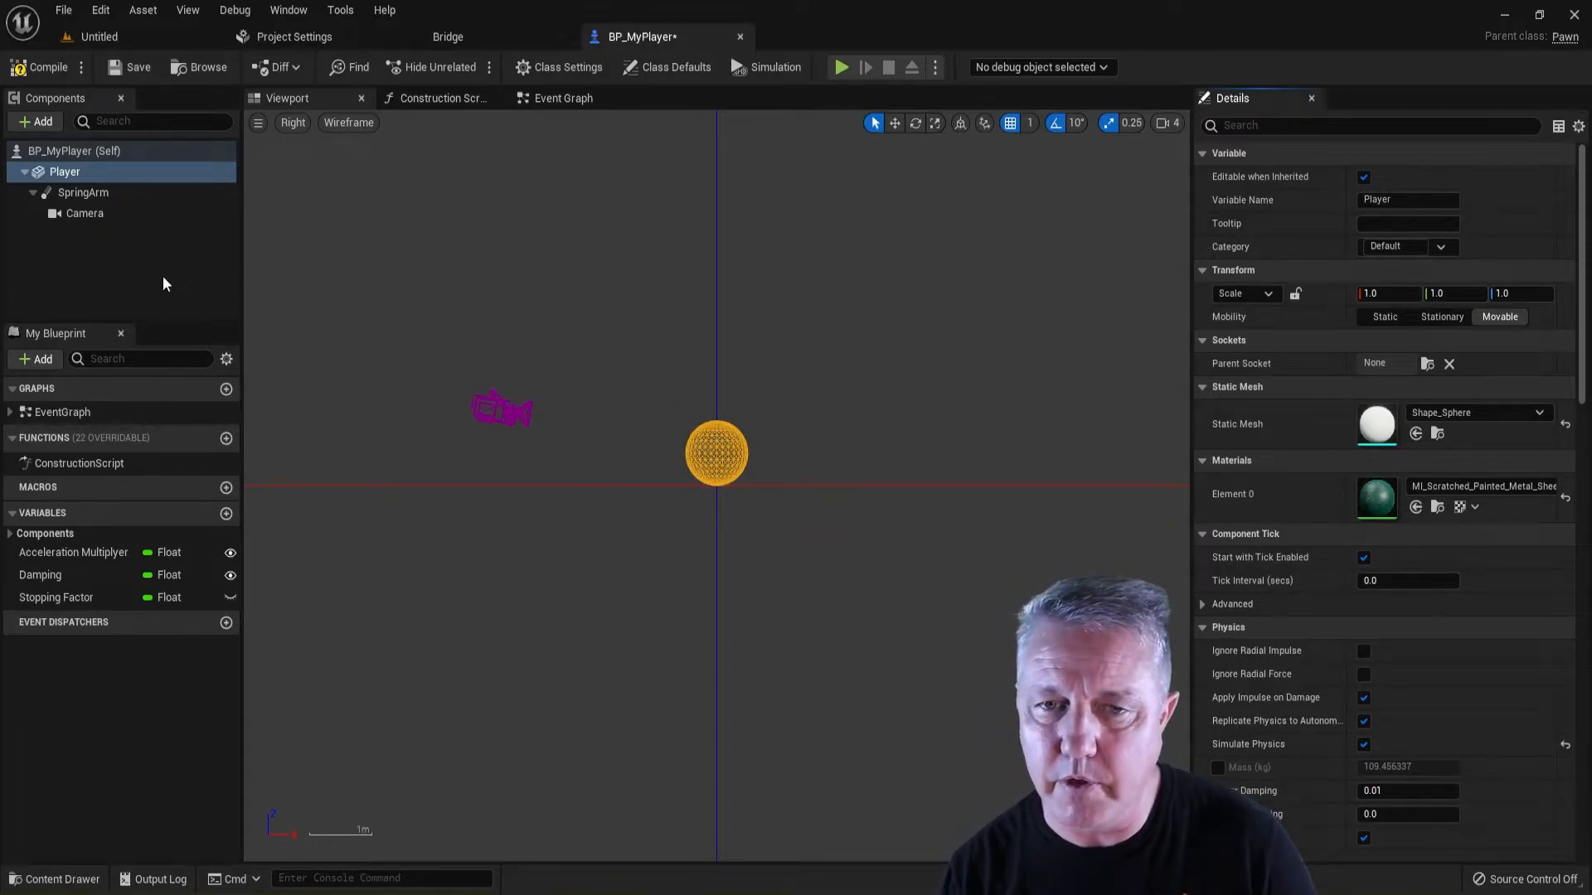
Check the SpringArm's origin against the new mesh, compile the blueprint and play-test the level briefly
left_click(71, 194)
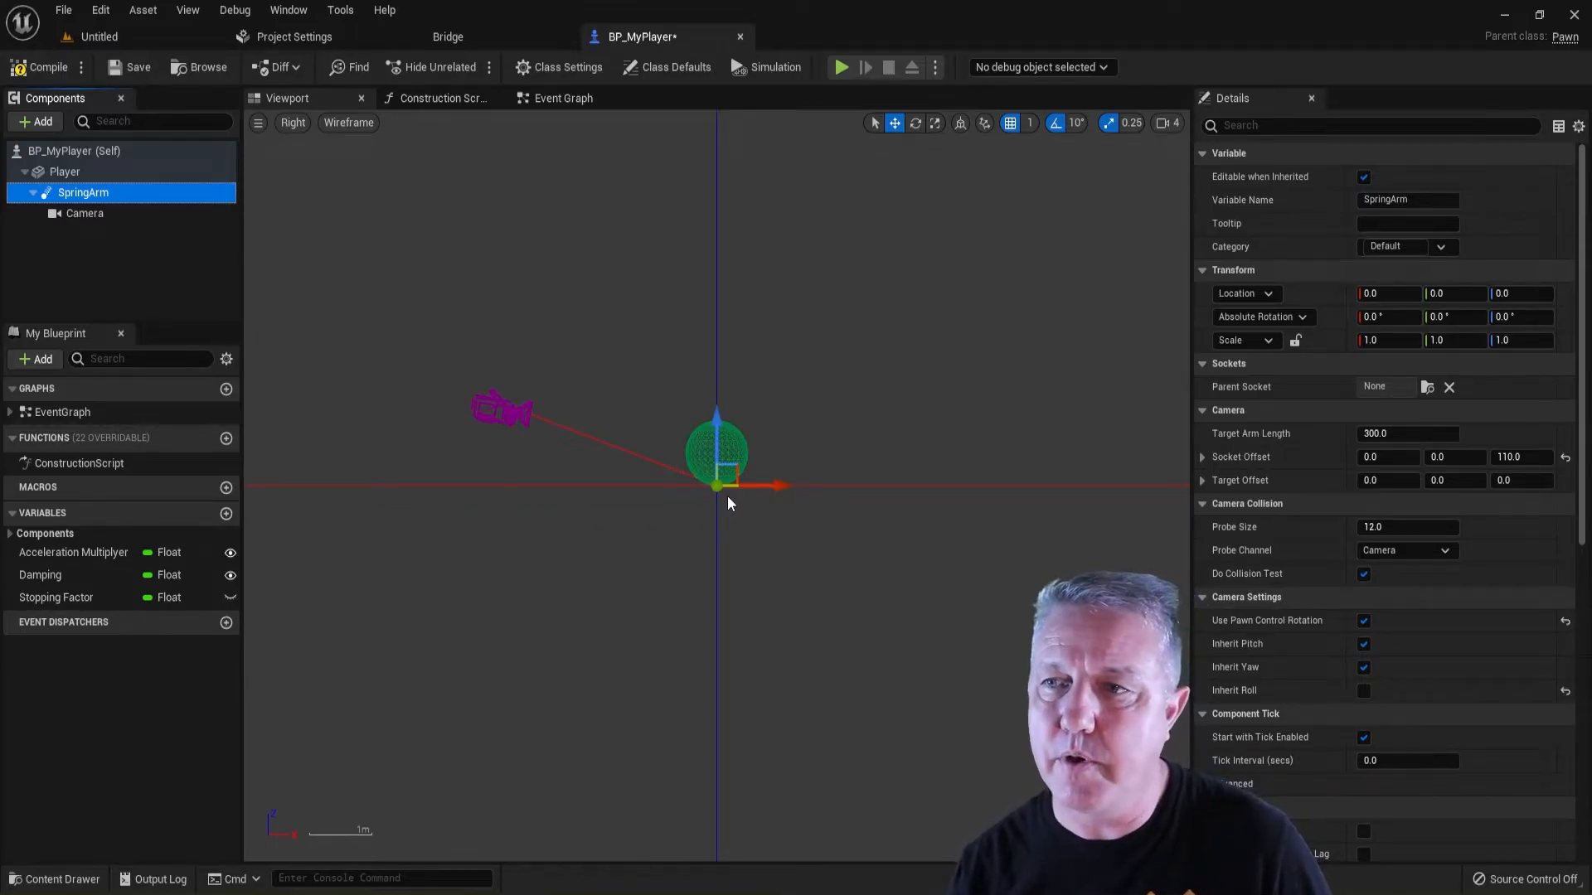
left_click(58, 71)
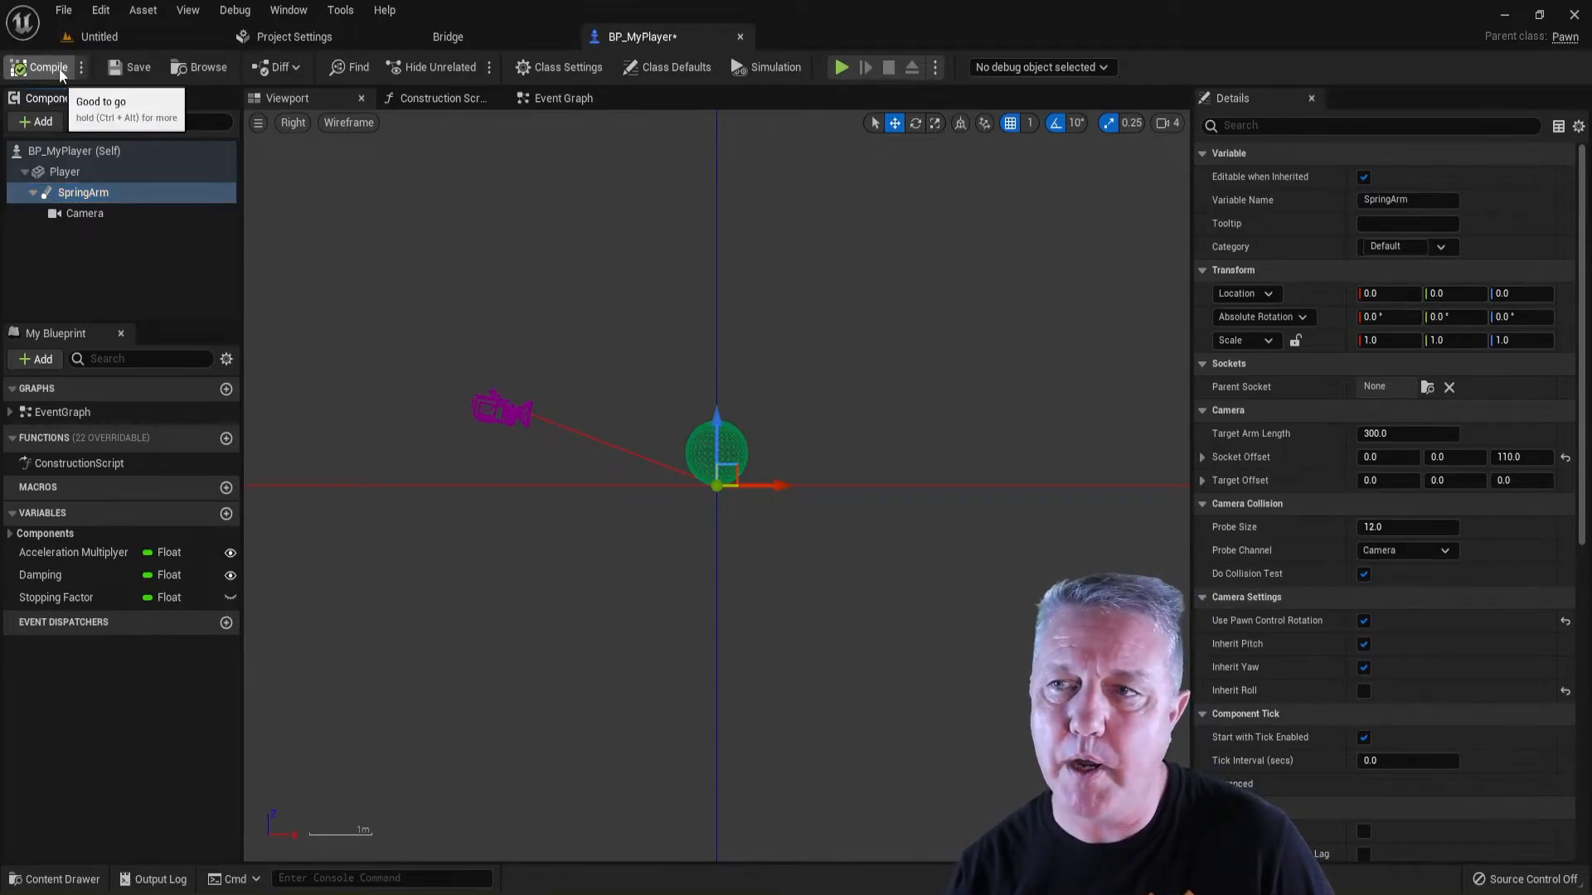
left_click(93, 36)
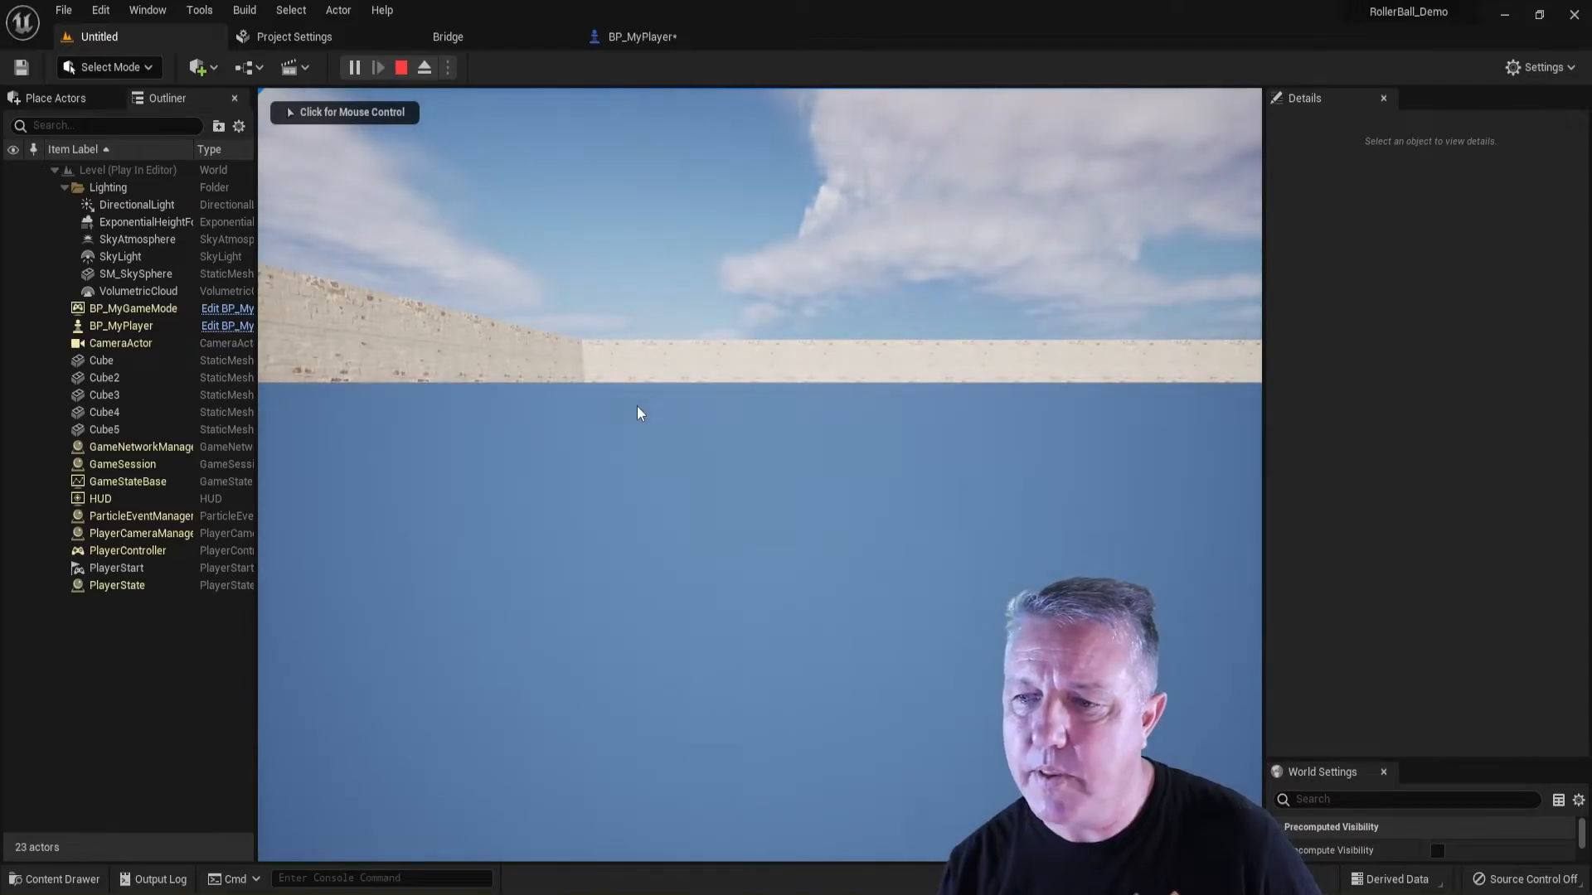
left_click(639, 410)
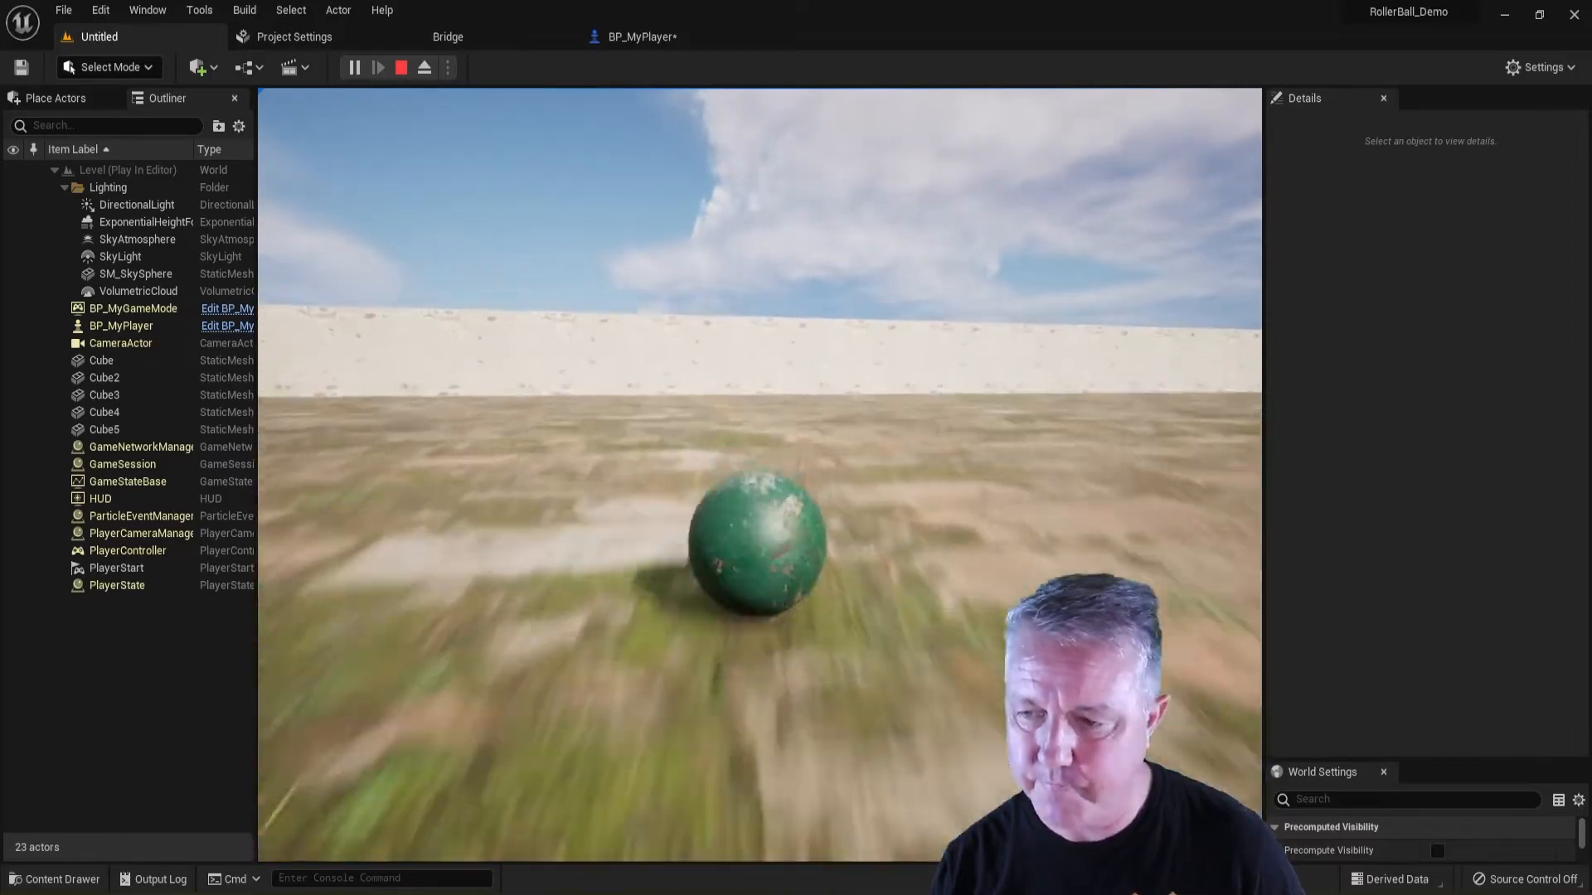
key("Escape")
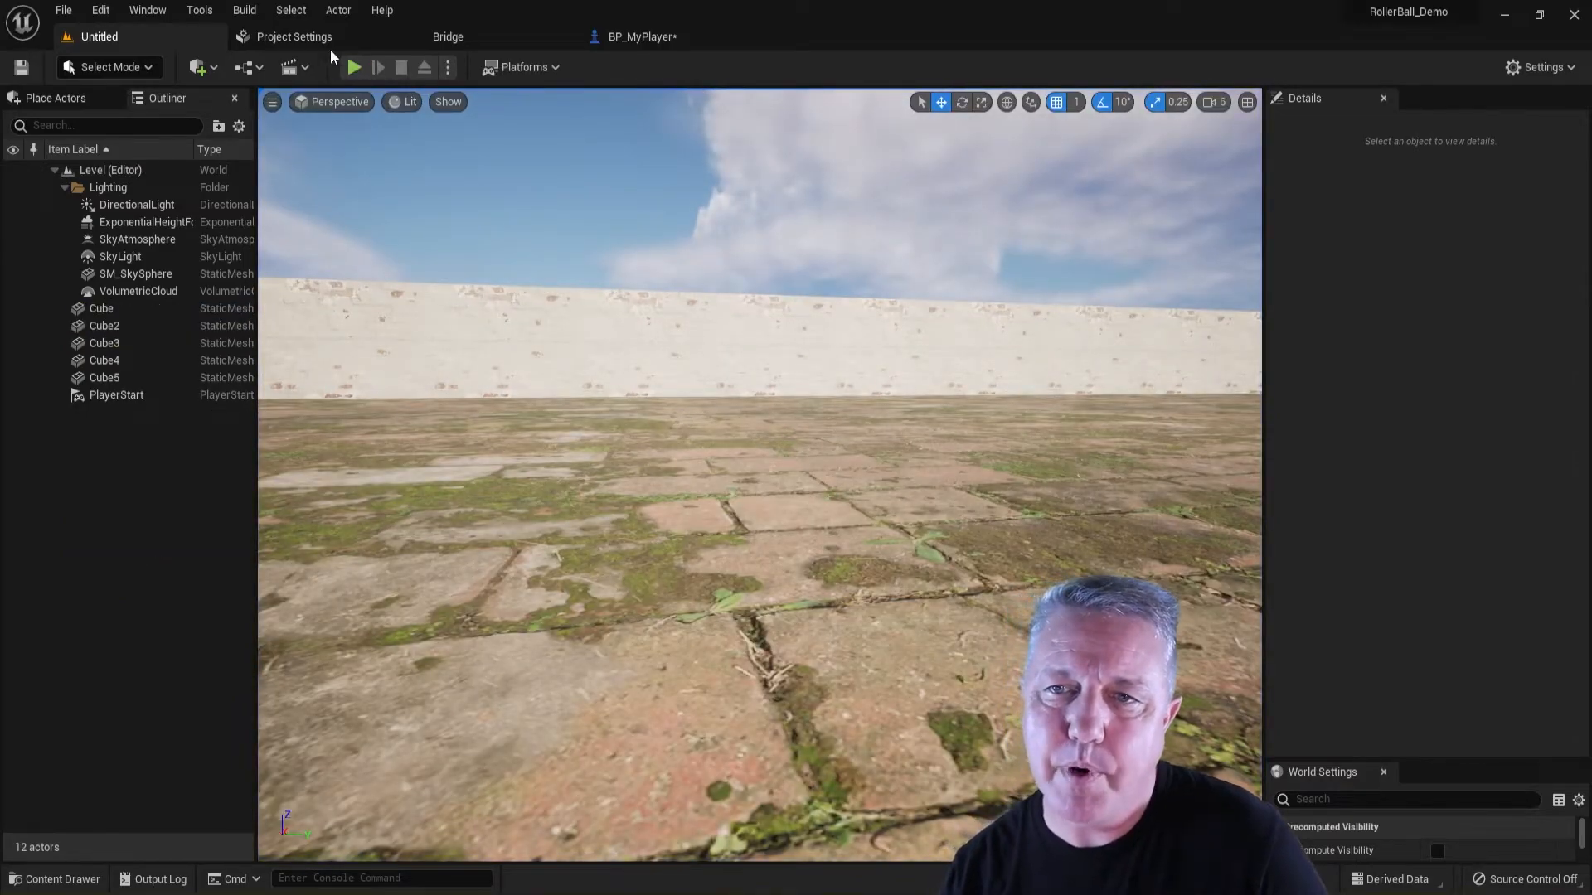
Raise the SpringArm in BP_MyPlayer to the ball's centre by setting its Z location to 50
left_click(654, 42)
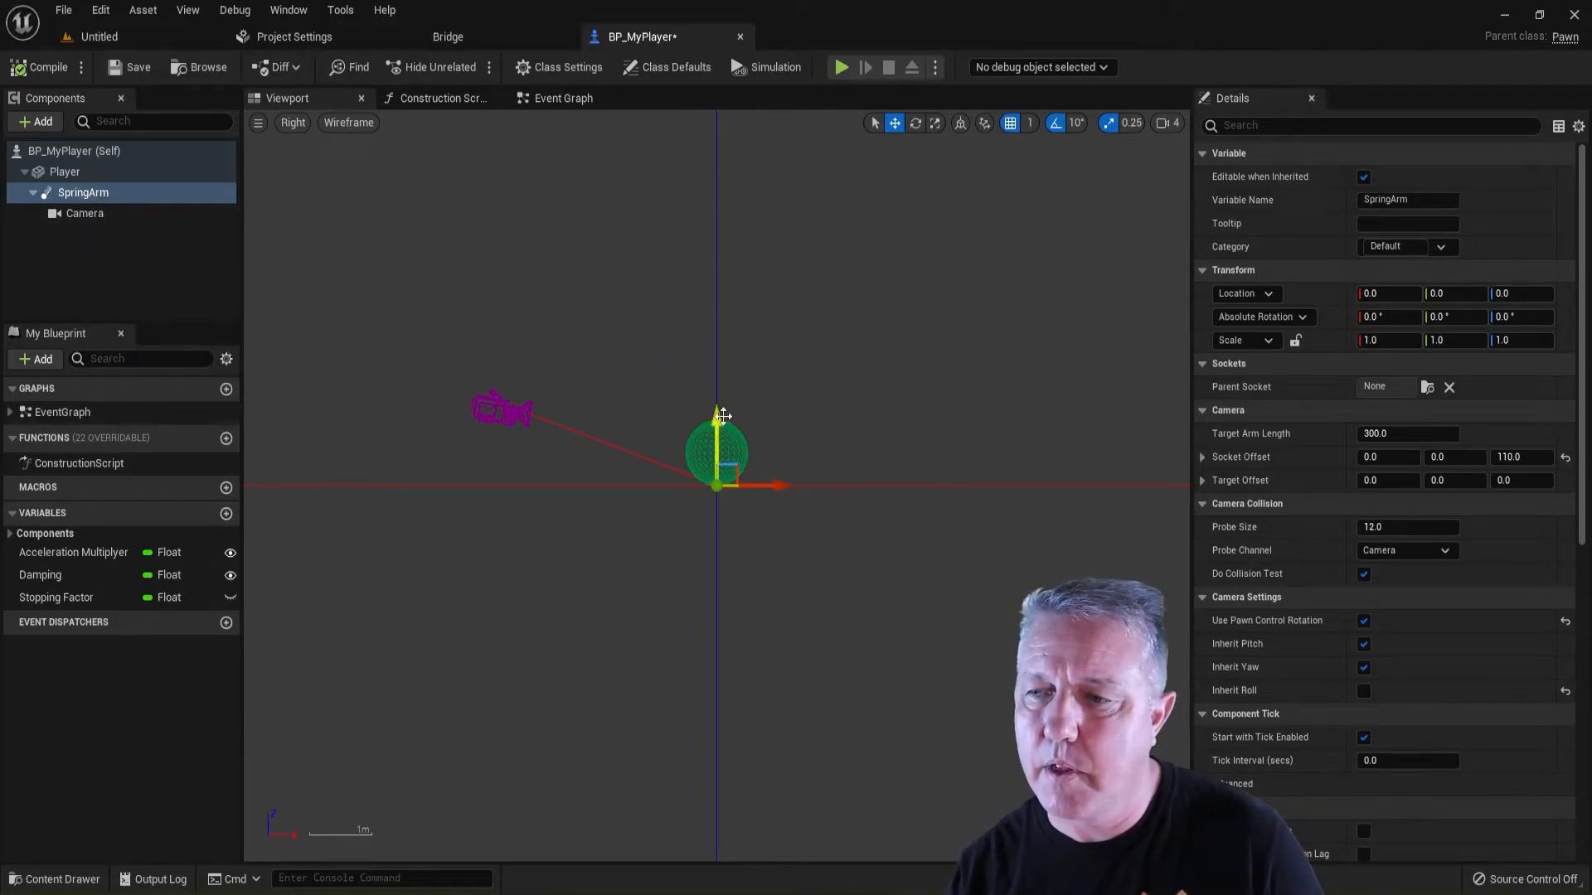
left_click_drag(718, 424, 700, 391)
left_click_drag(1508, 292, 1509, 296)
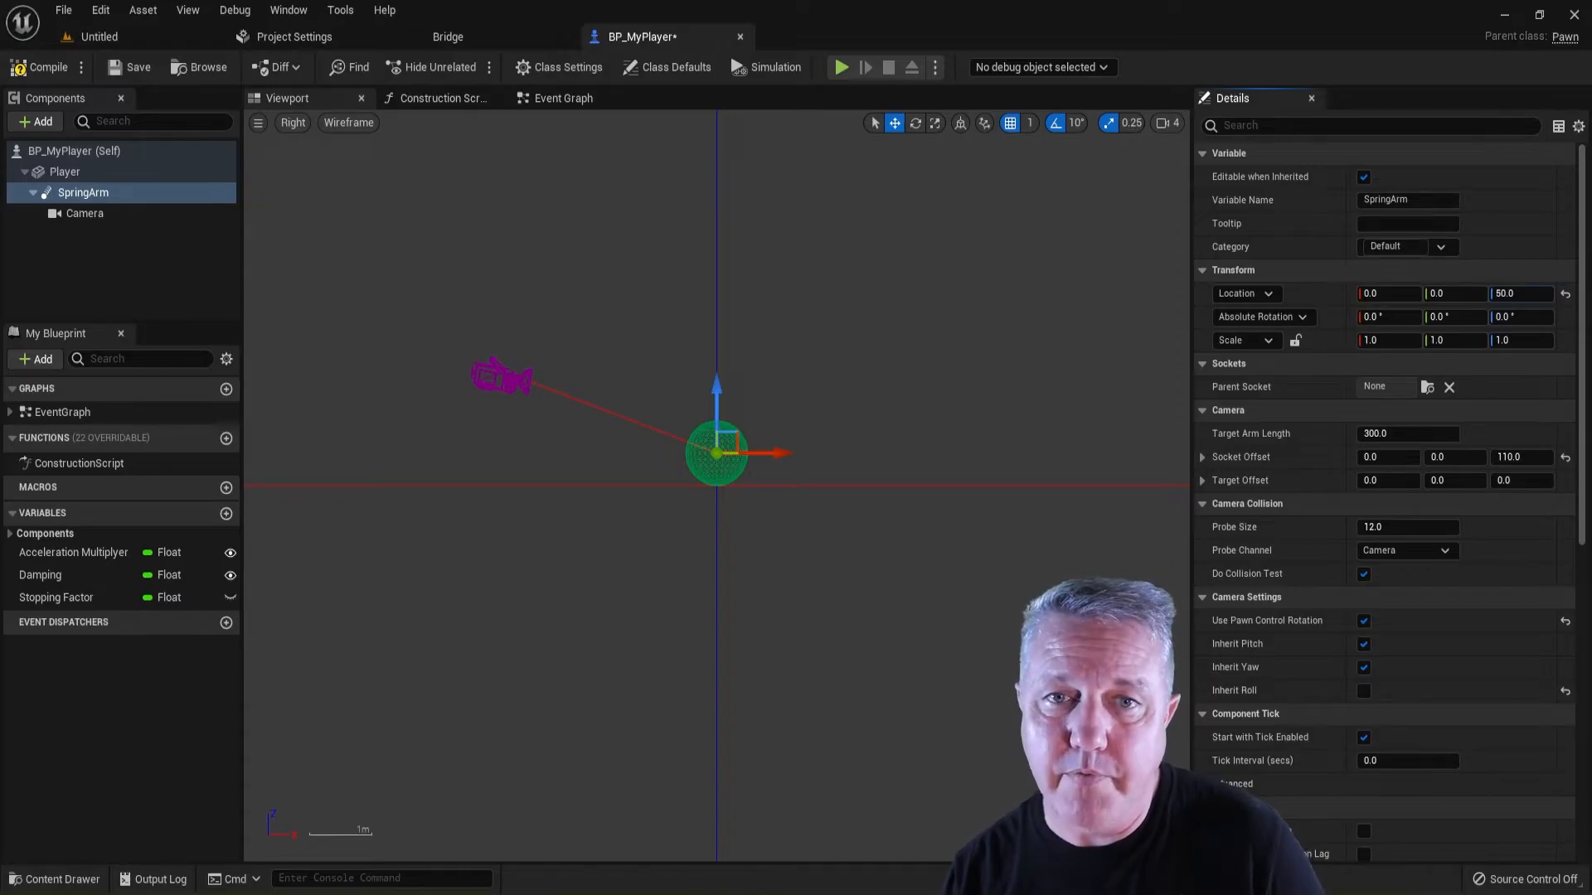
Play the level and roll the ball forward to test the raised camera arm, ending the session when done
left_click(120, 38)
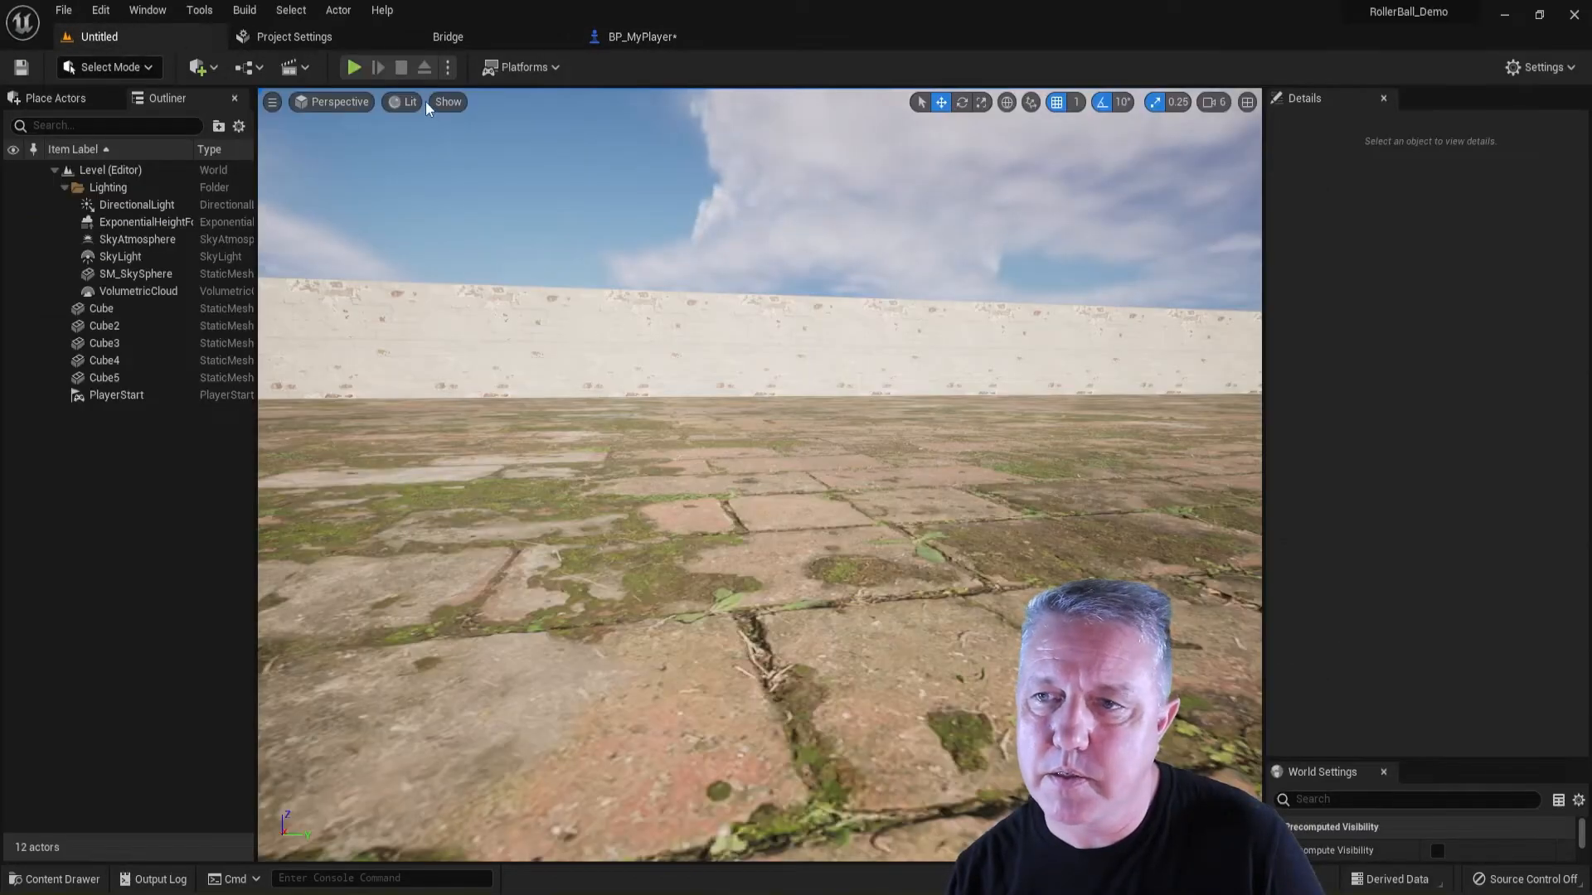
left_click(355, 66)
left_click(918, 93)
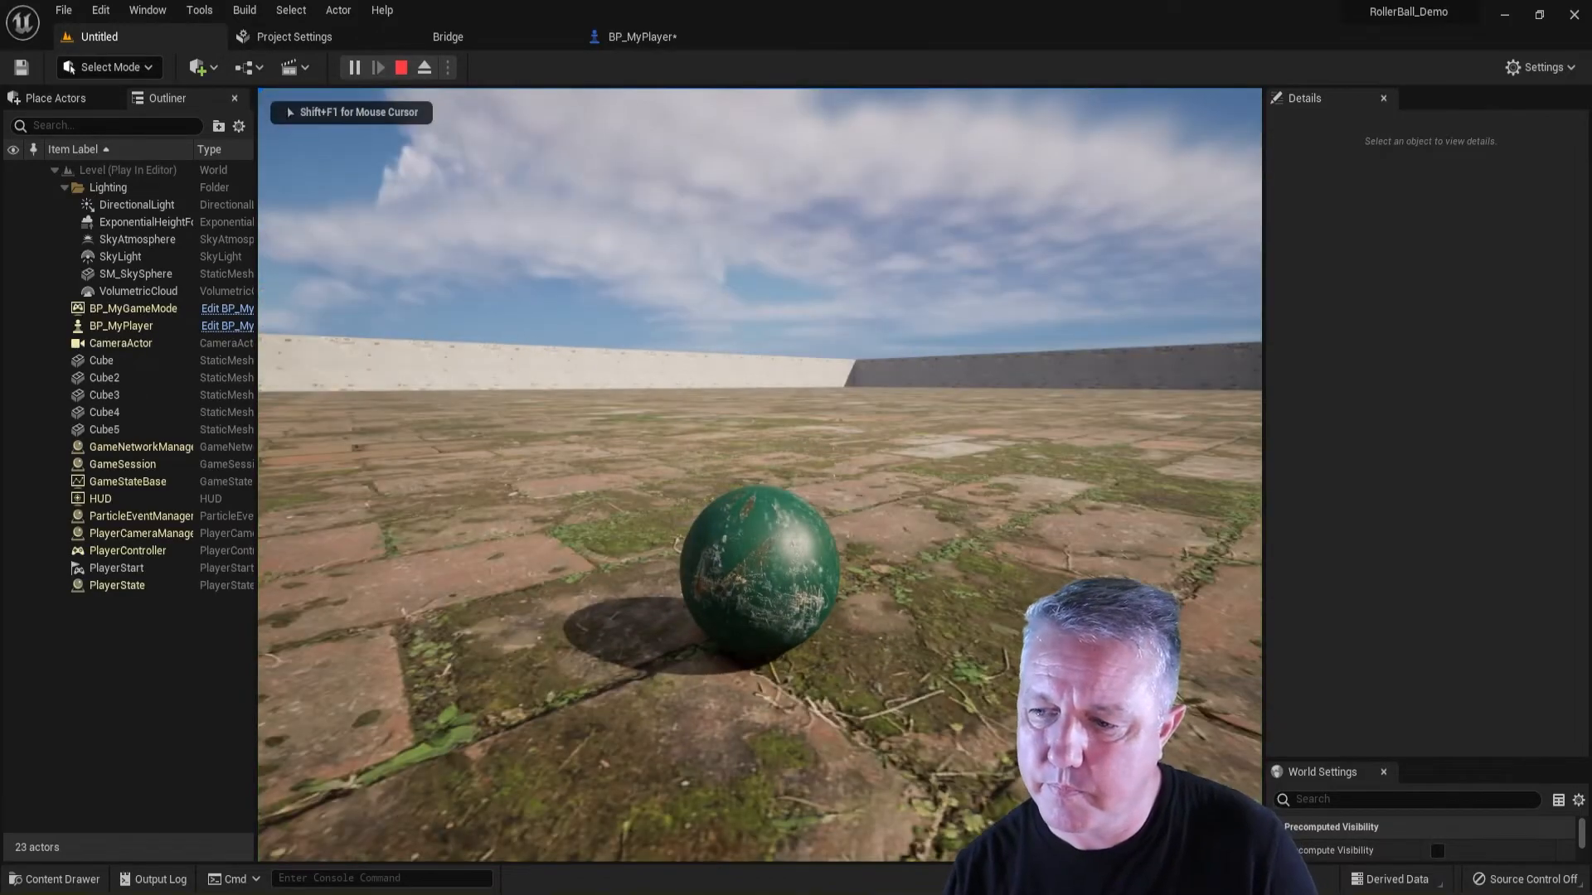
key("w")
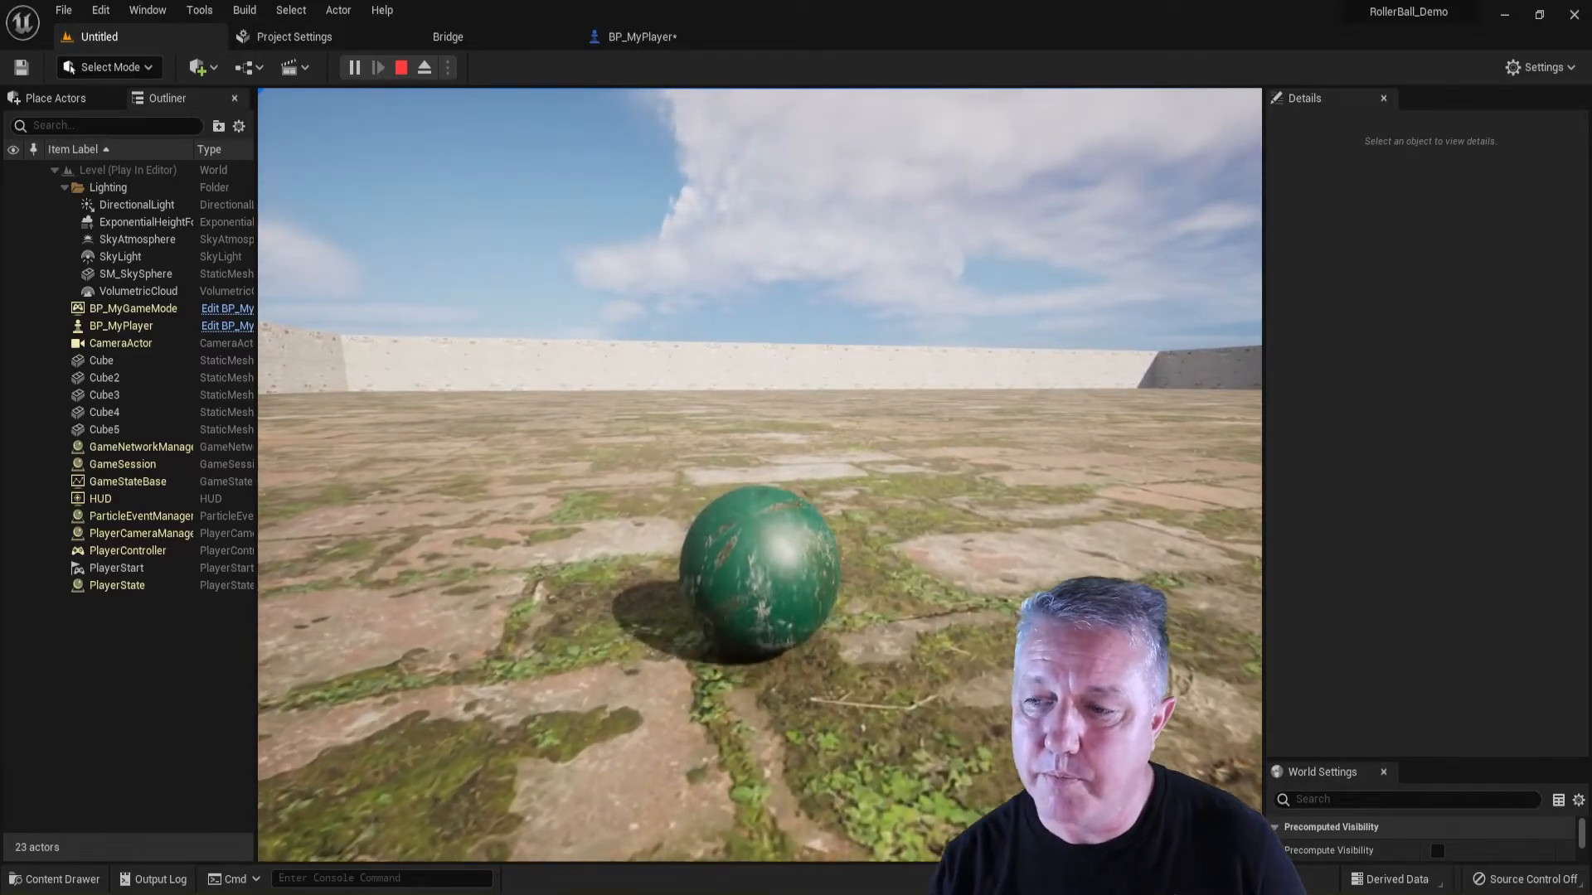
key("Escape")
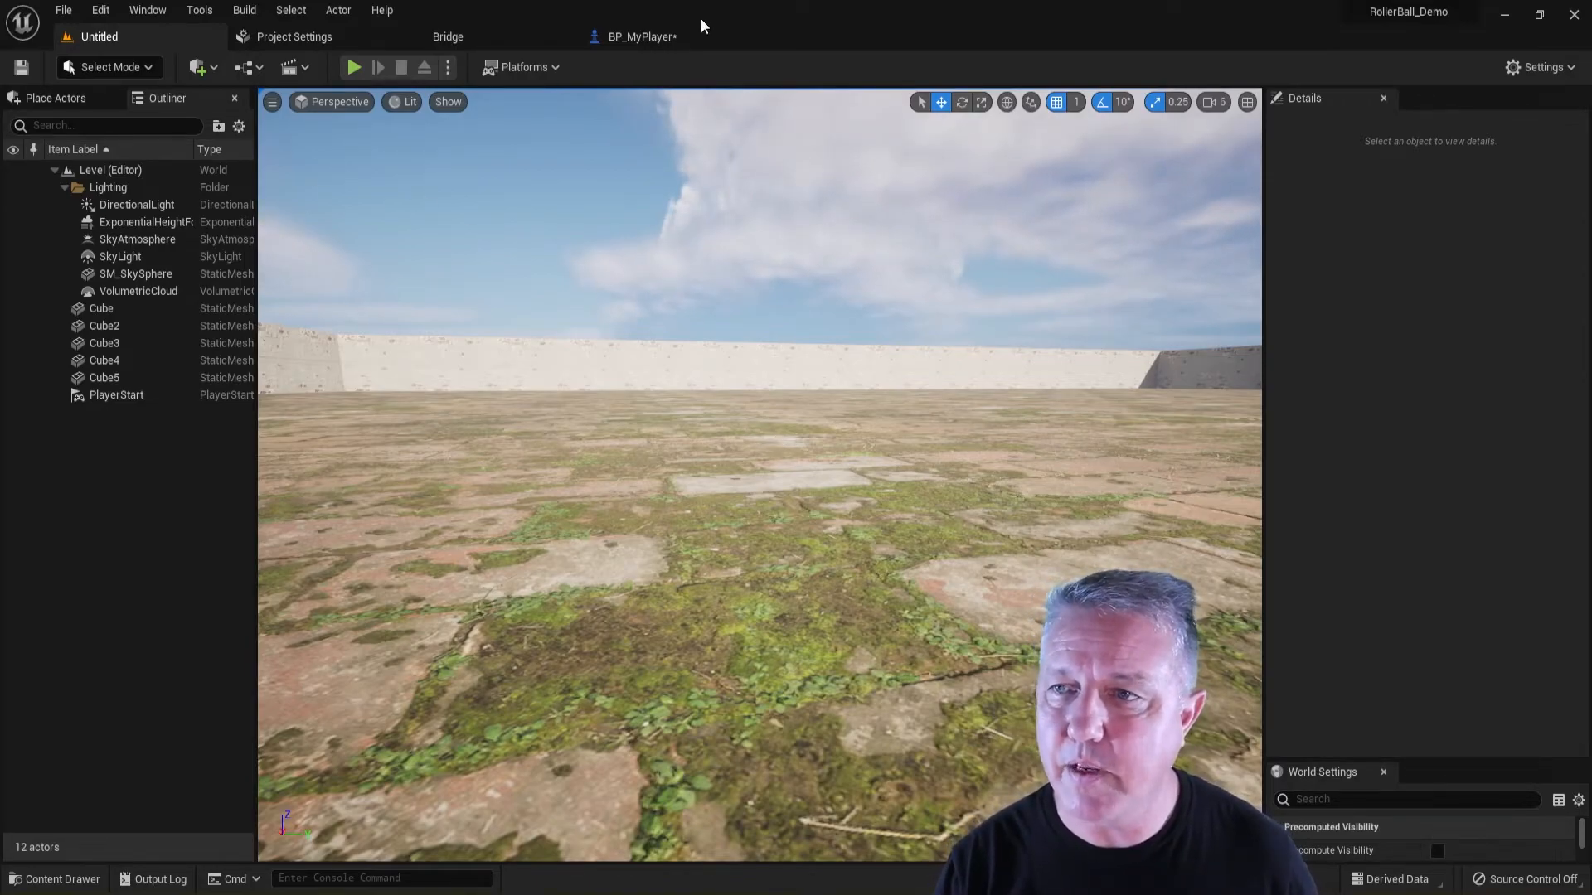
In BP_MyPlayer's event graph, connect a Get Damping node to the In Damping input of Set Linear Damping and compile
left_click(640, 40)
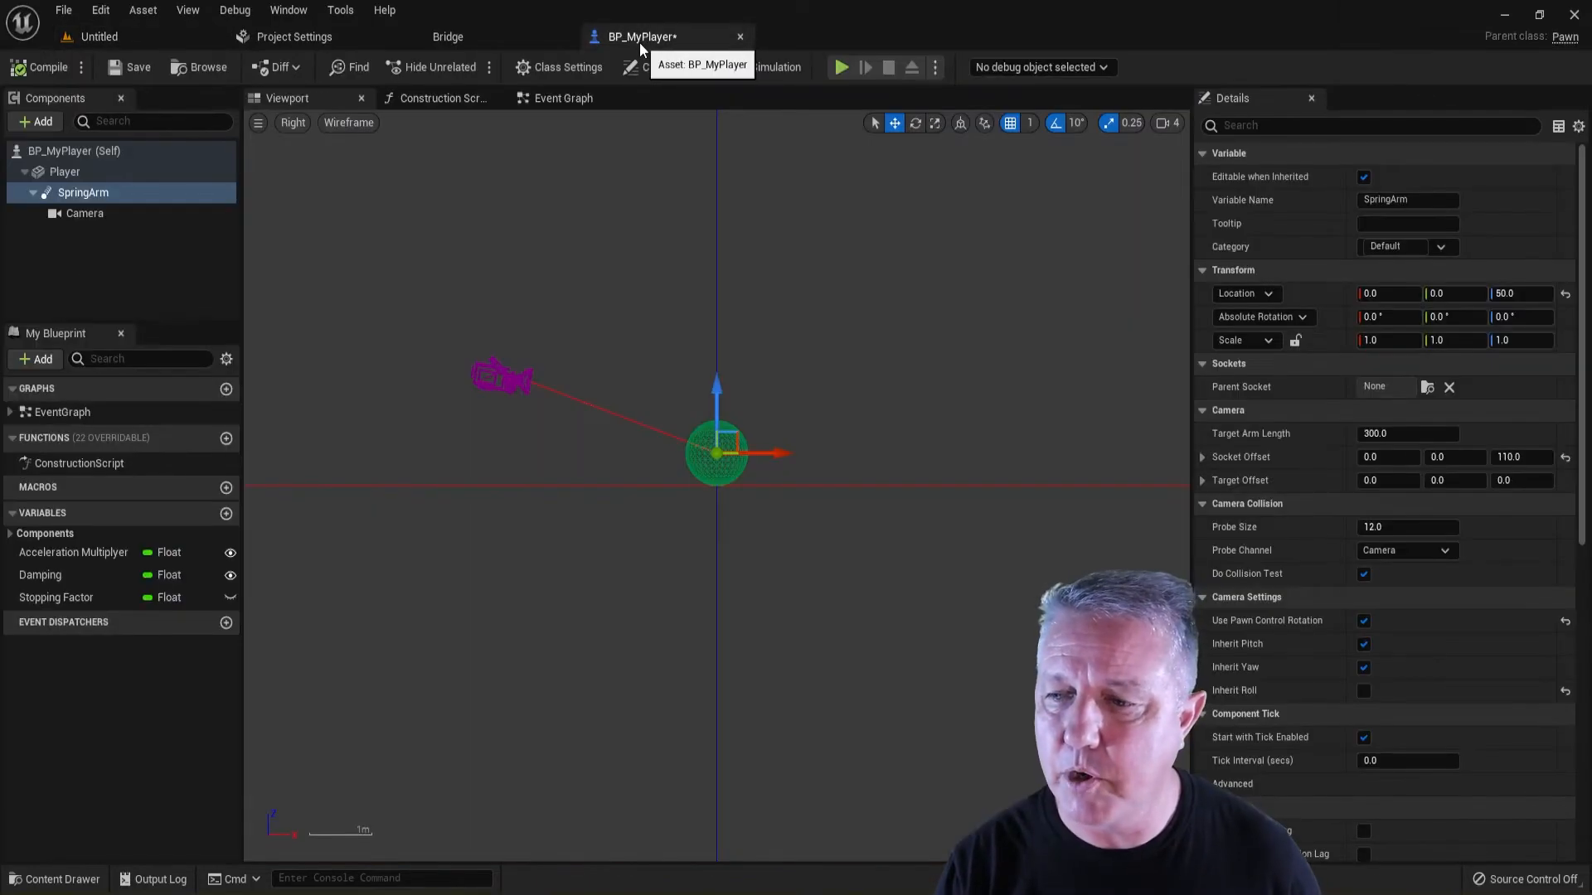
left_click(547, 101)
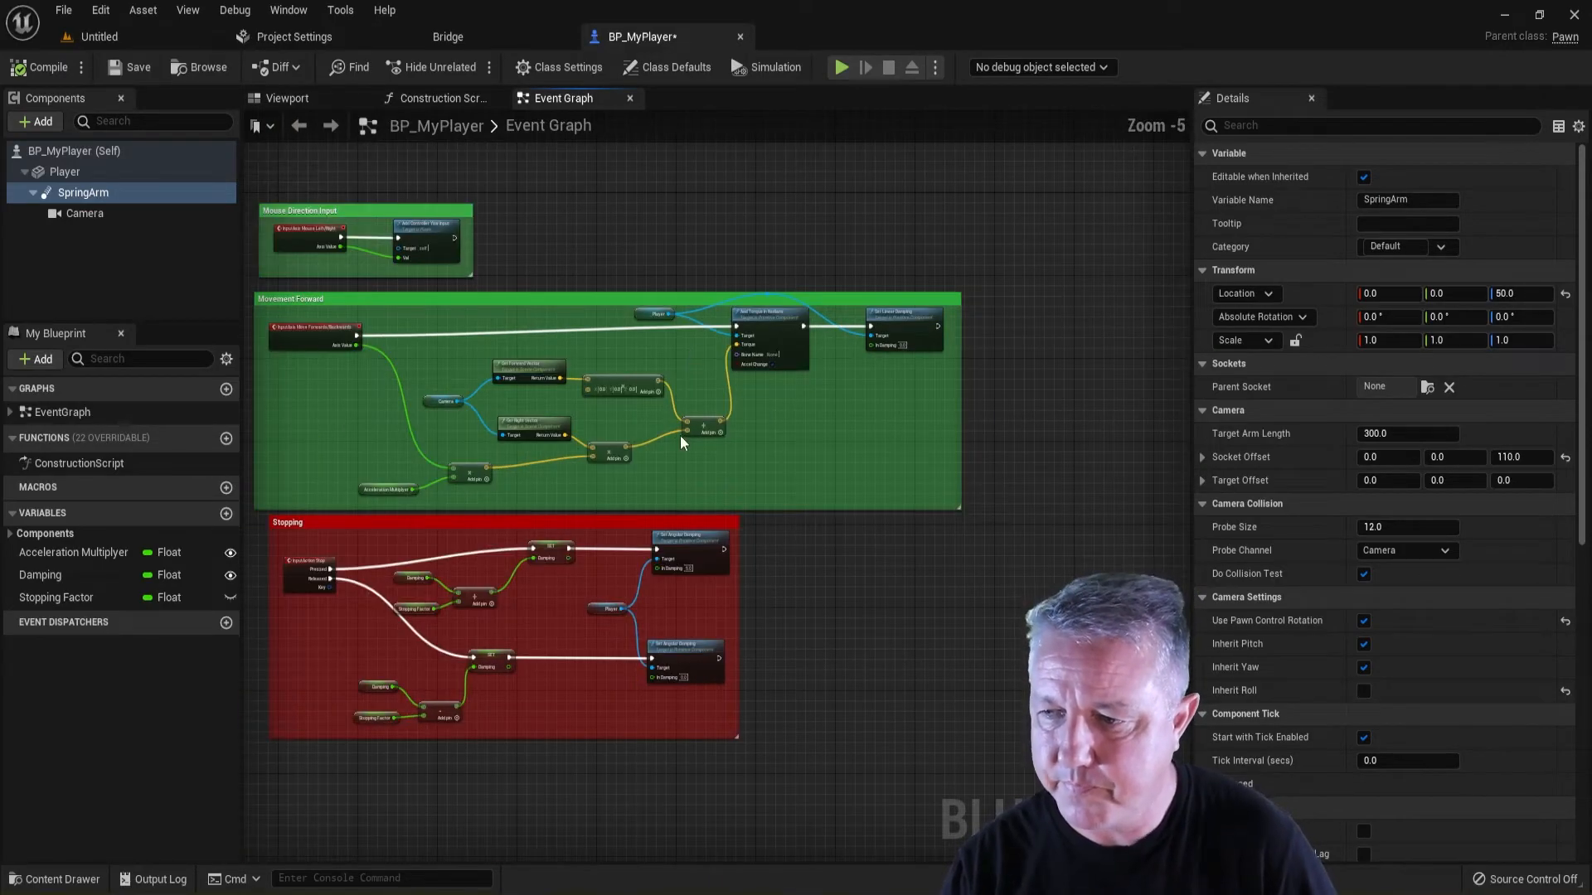
scroll(783, 390, "up", 4)
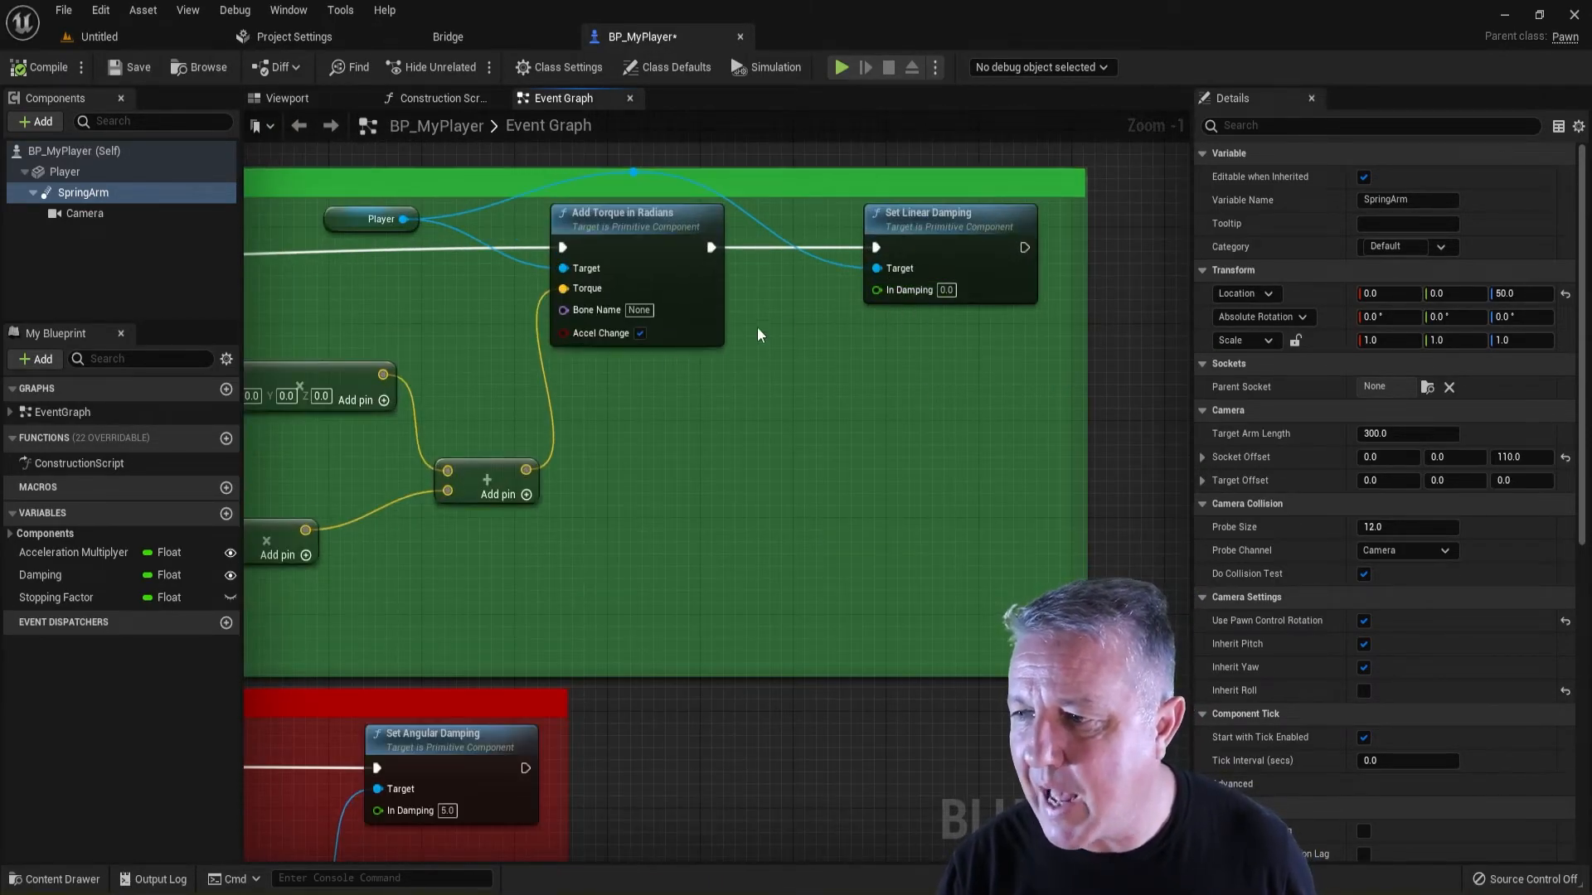
left_click(57, 579)
left_click_drag(56, 579, 746, 414)
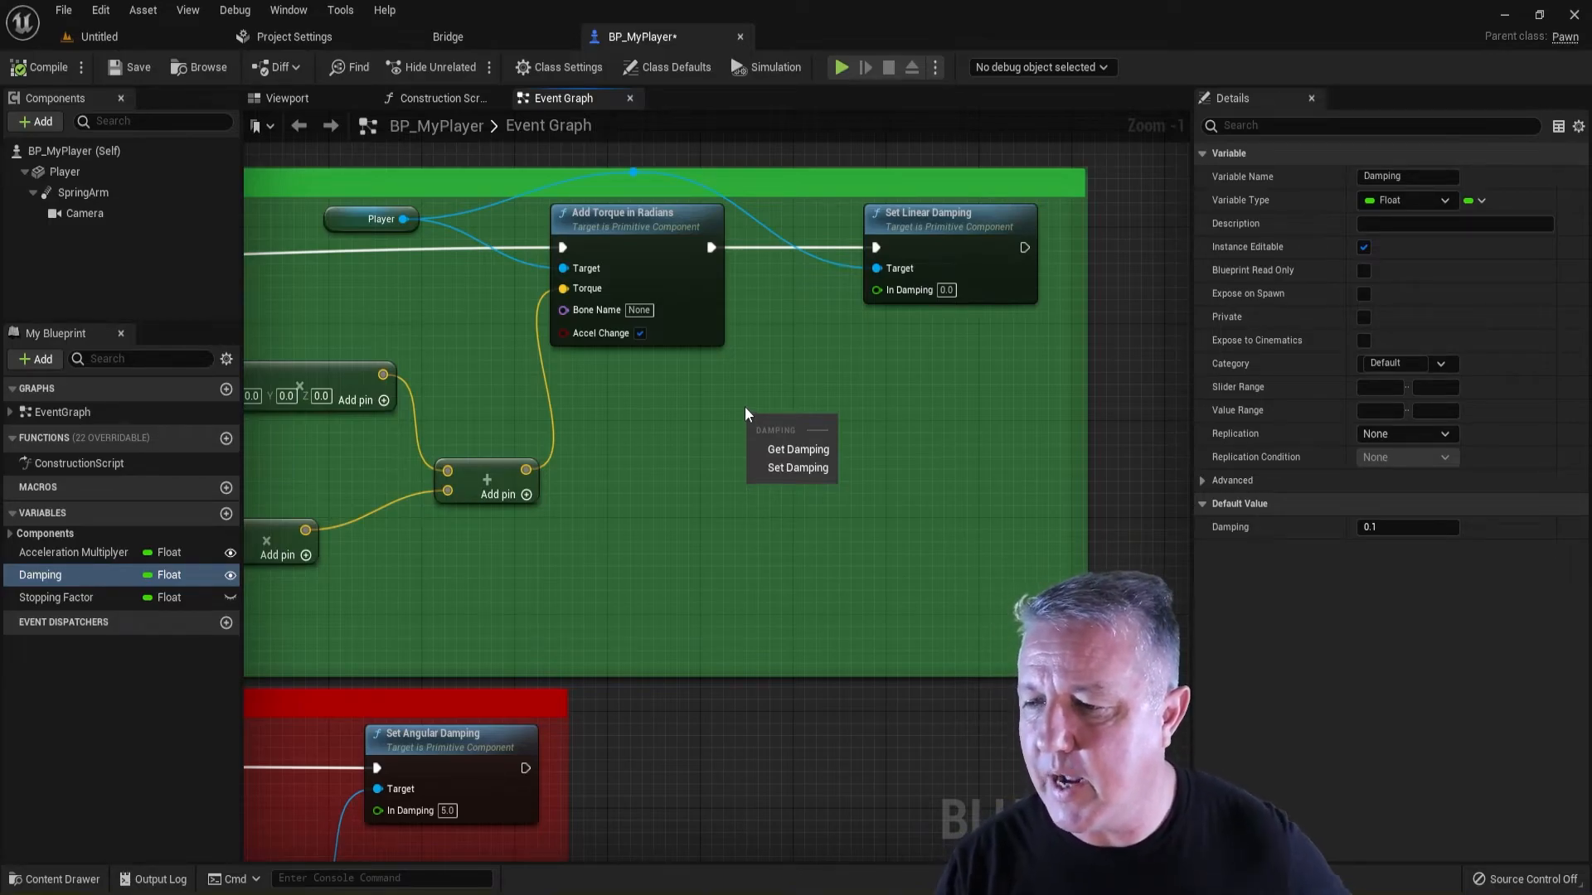
left_click(791, 450)
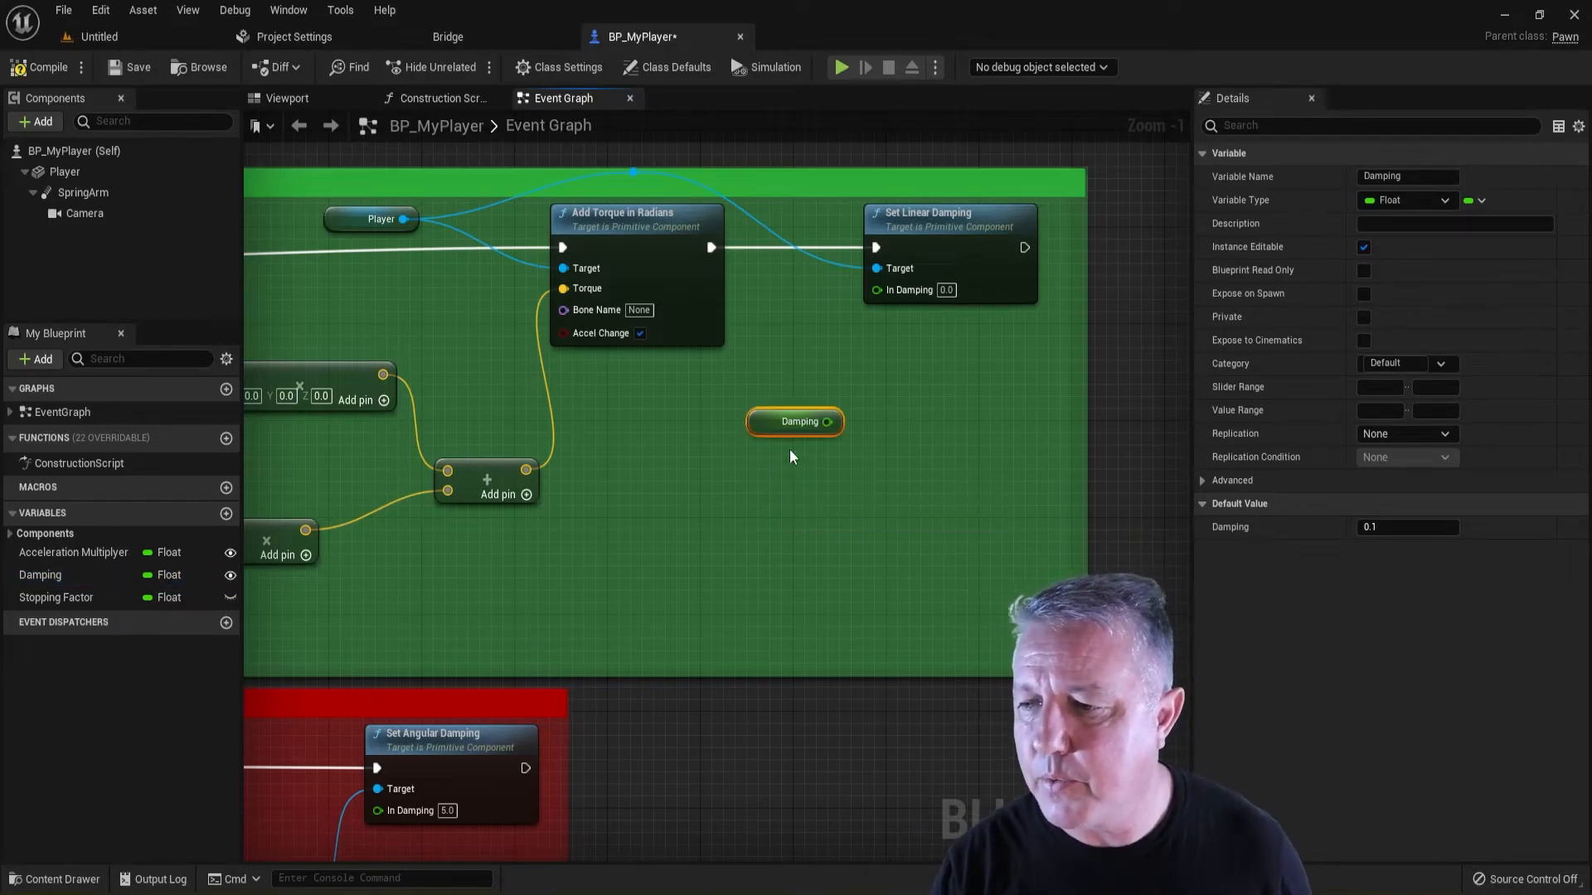
left_click_drag(826, 421, 879, 289)
left_click(54, 73)
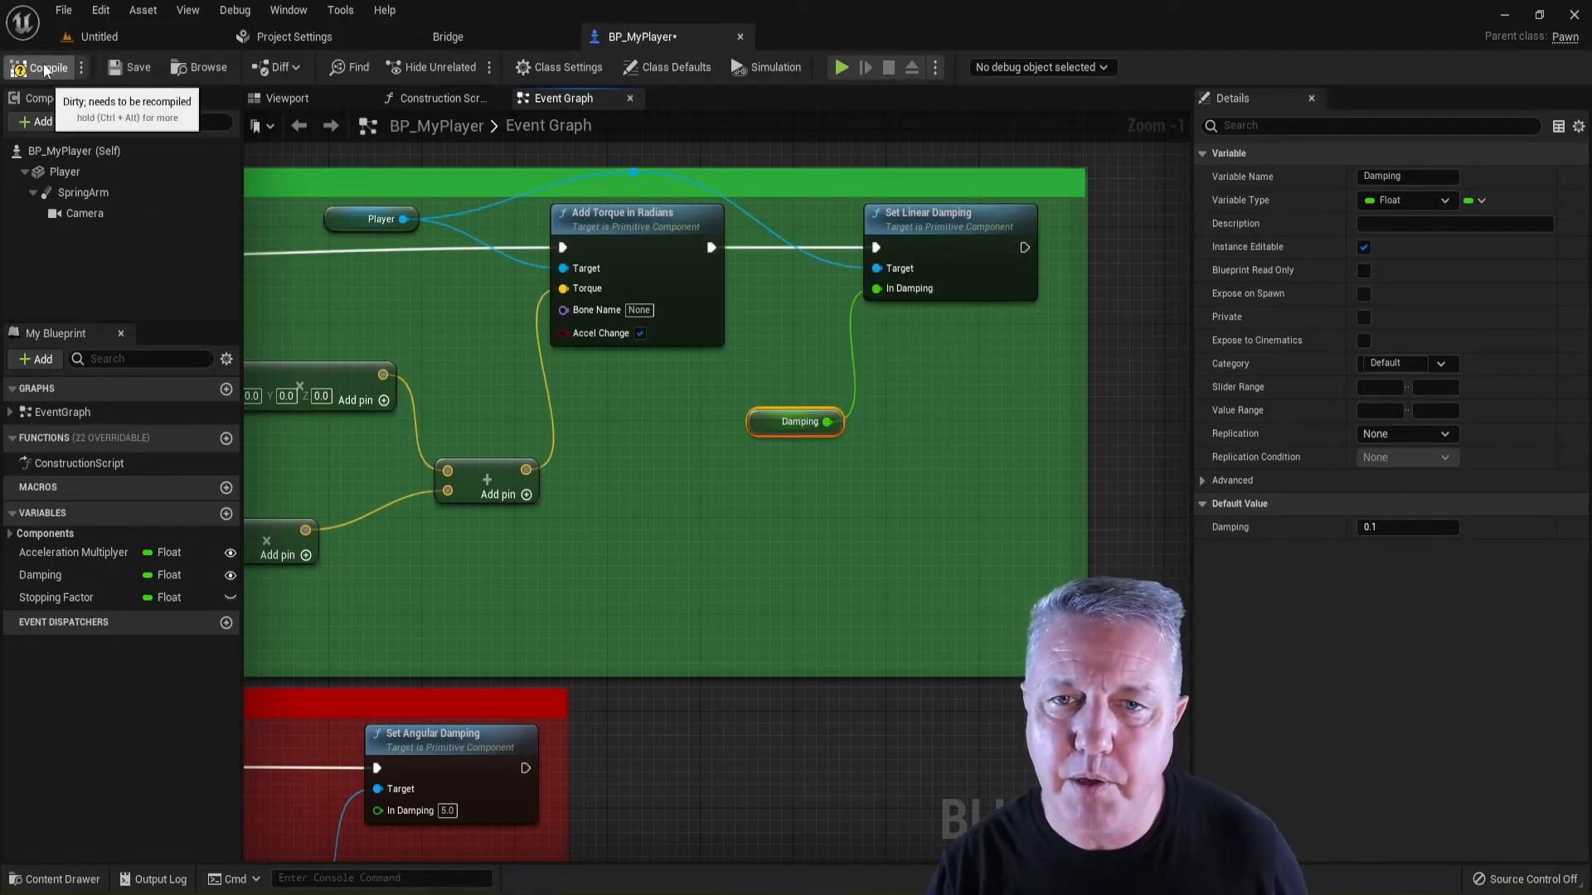
Play the level again and roll the ball forward to test the linear damping
left_click(118, 37)
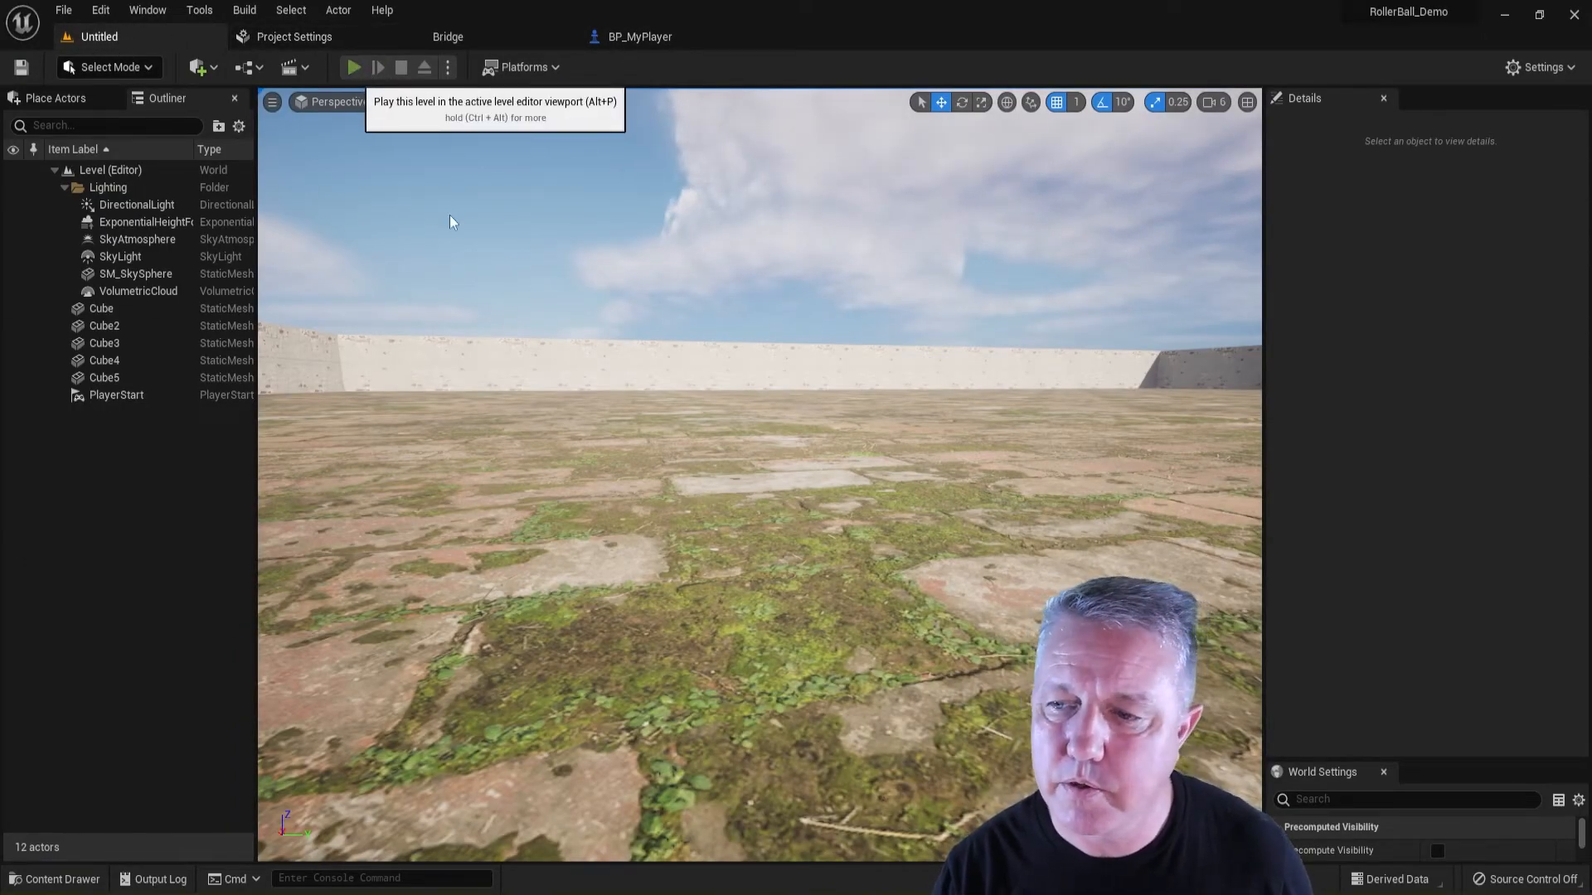
left_click(426, 171)
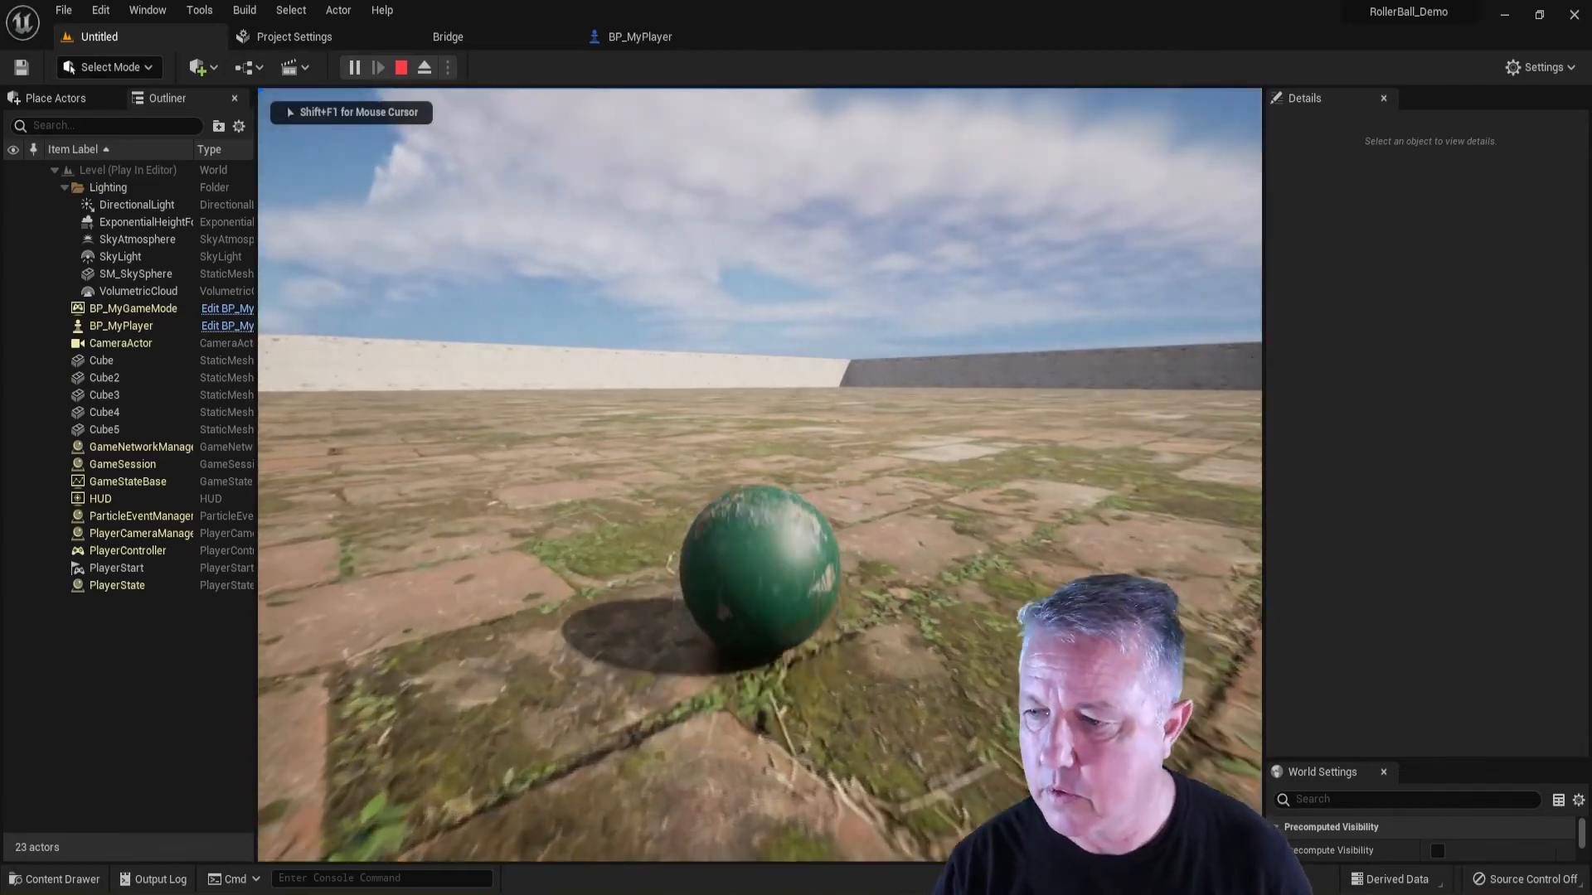
key("w")
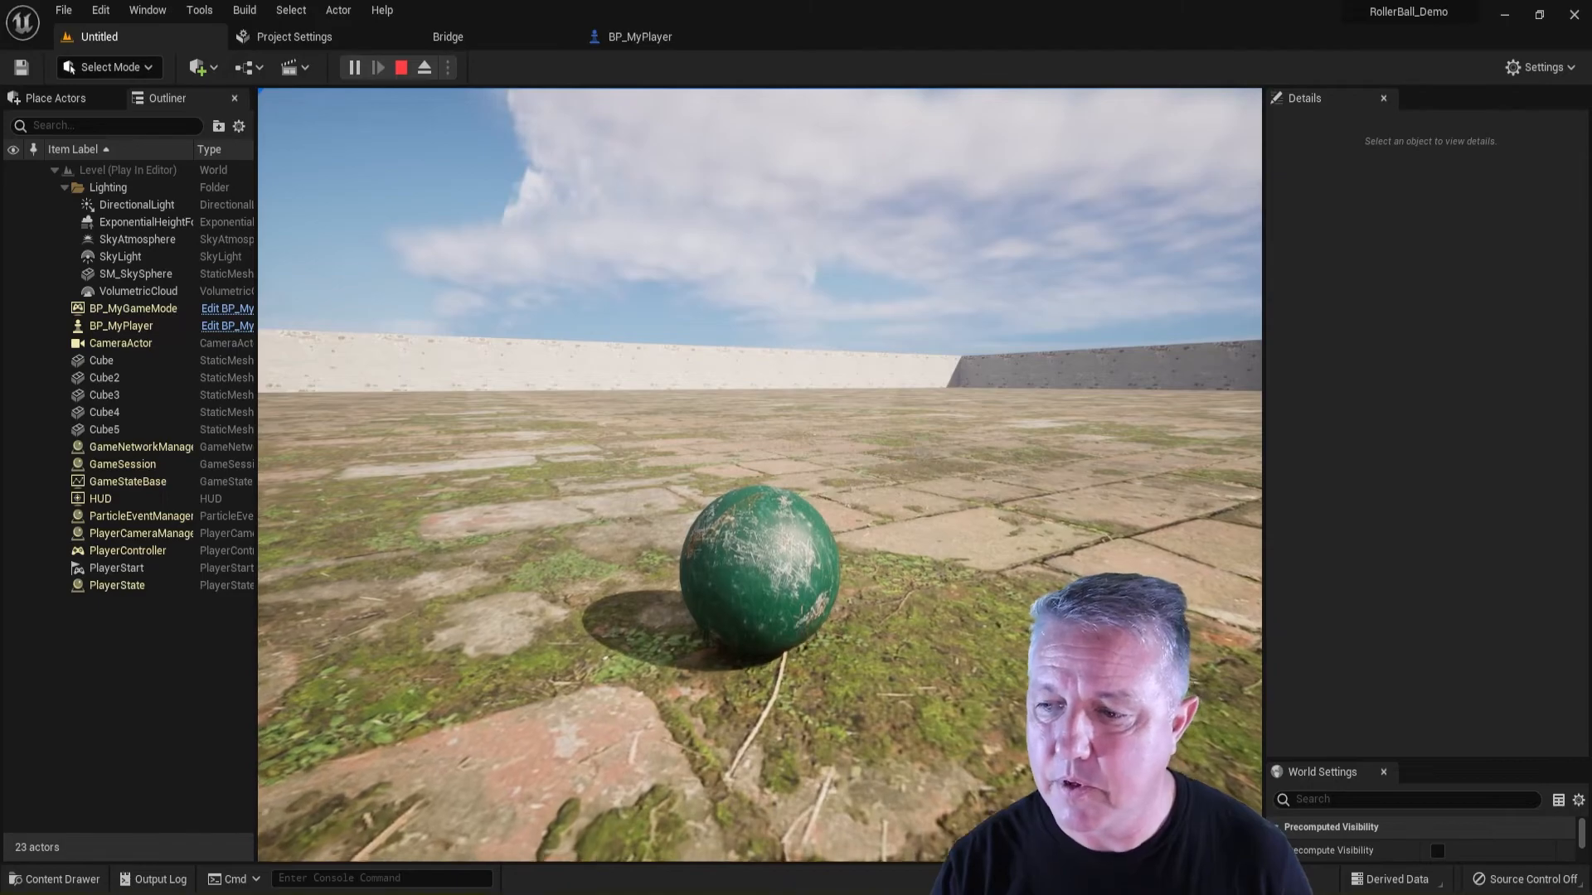
key("w")
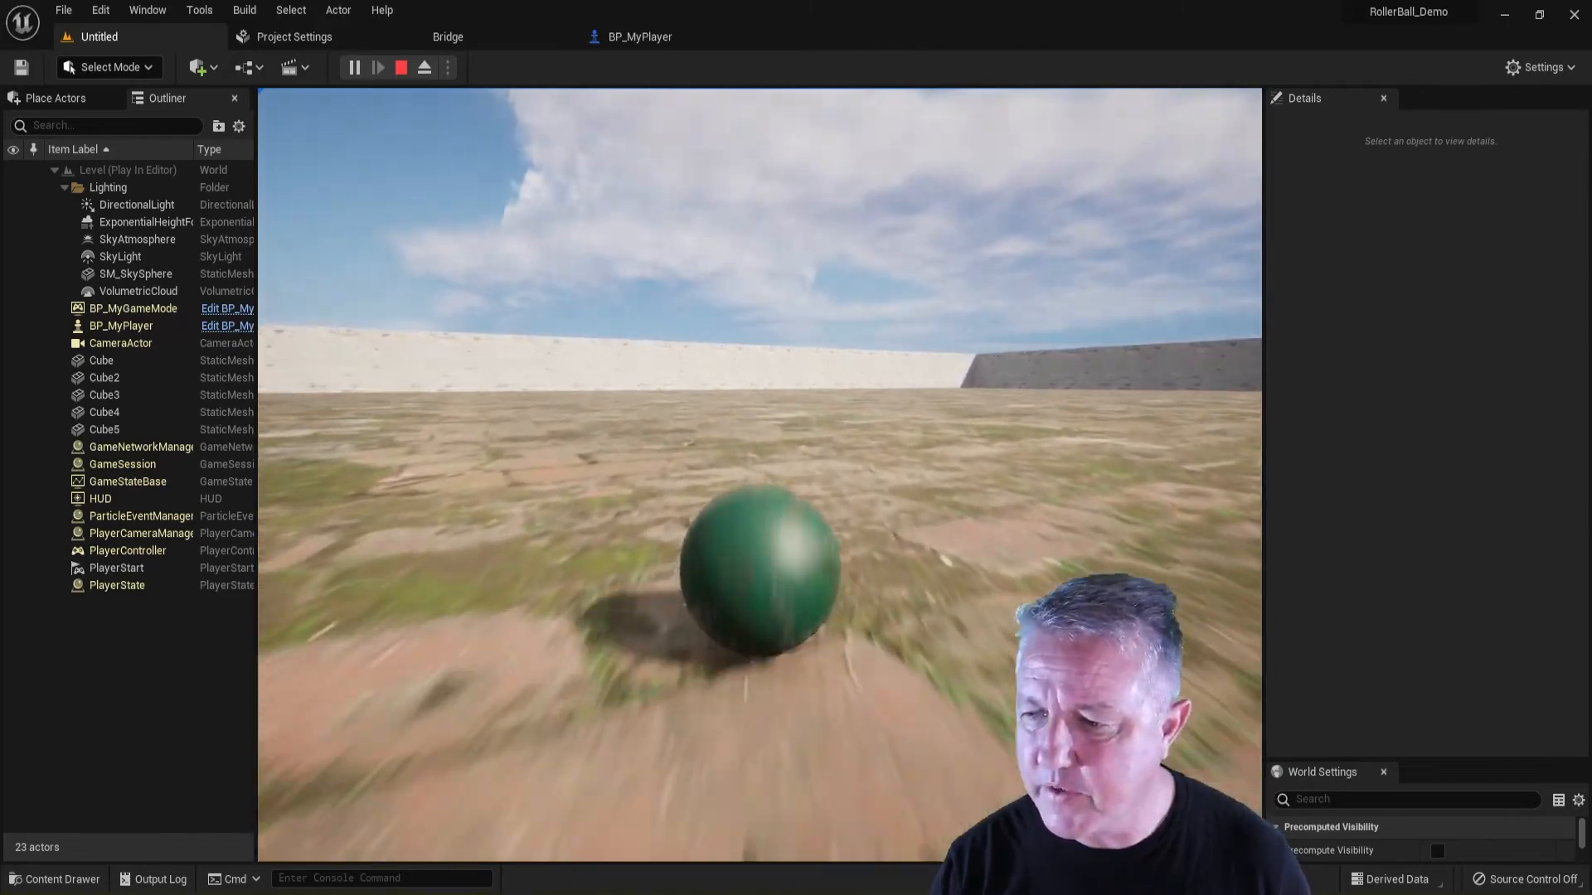